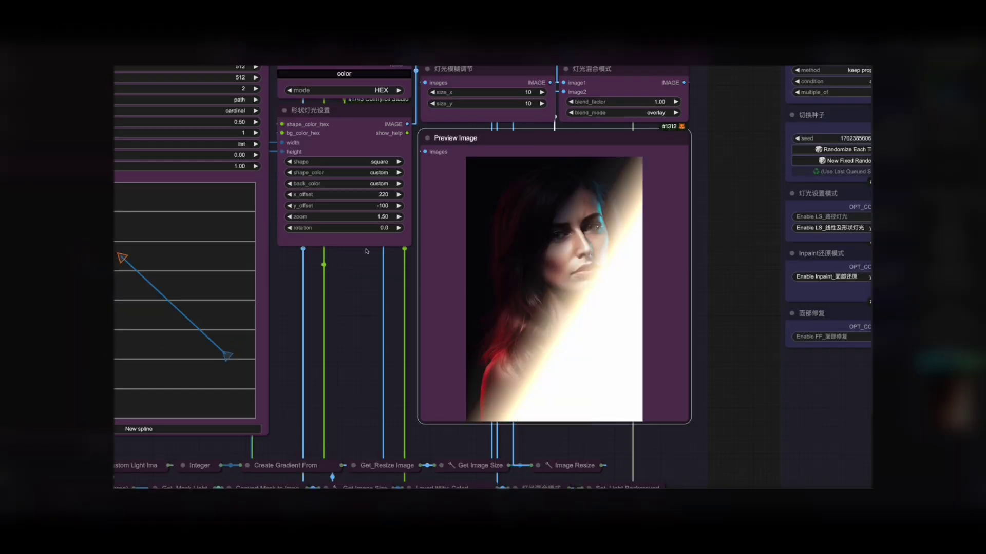
Pick a different light shape and load the sunglasses portrait as the source image.
click(343, 161)
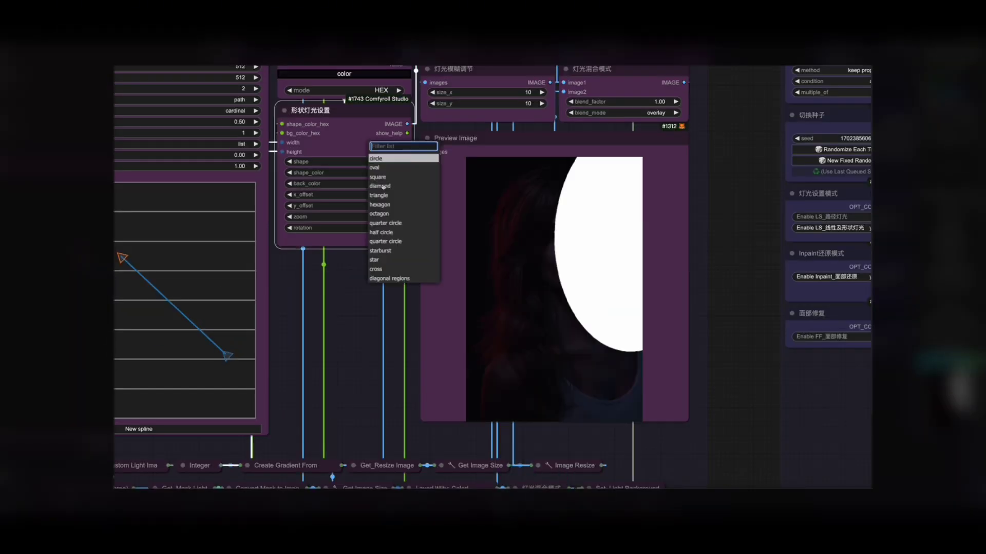
click(380, 215)
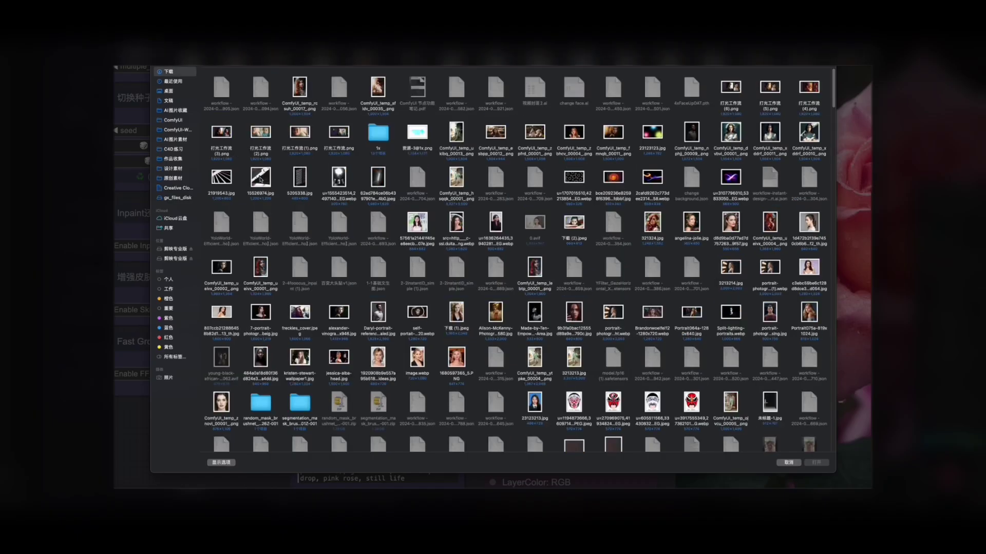
double_click(261, 178)
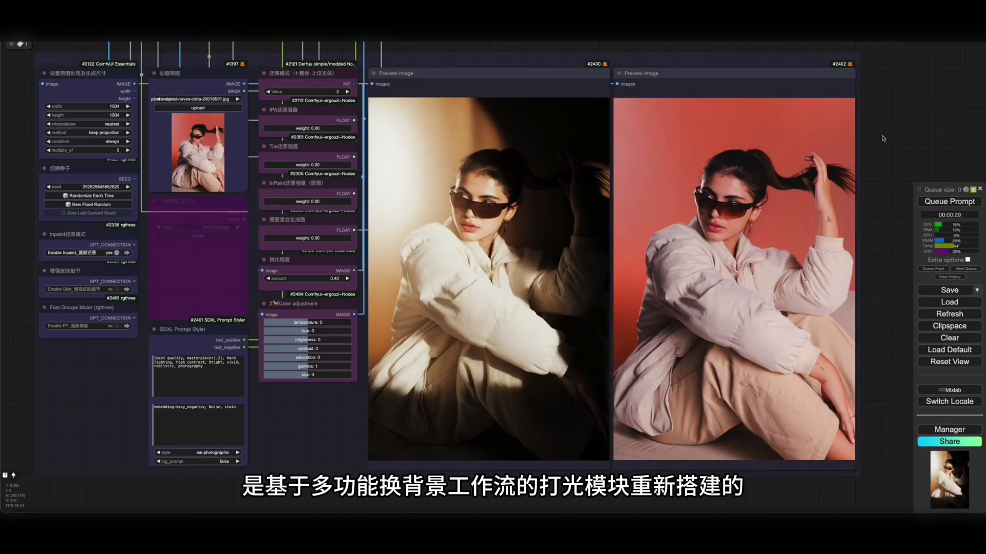
scroll(612, 248, up, 7)
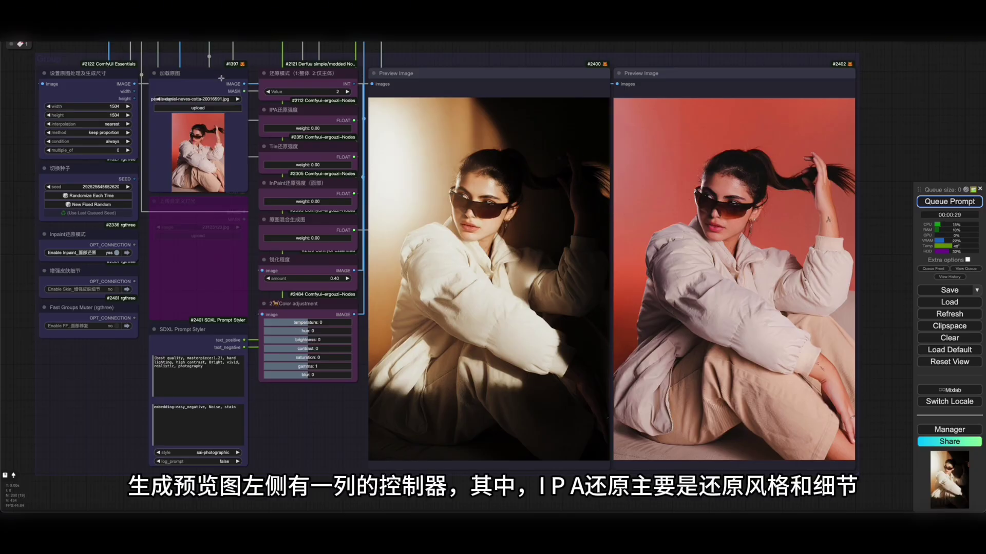
scroll(365, 122, up, 9)
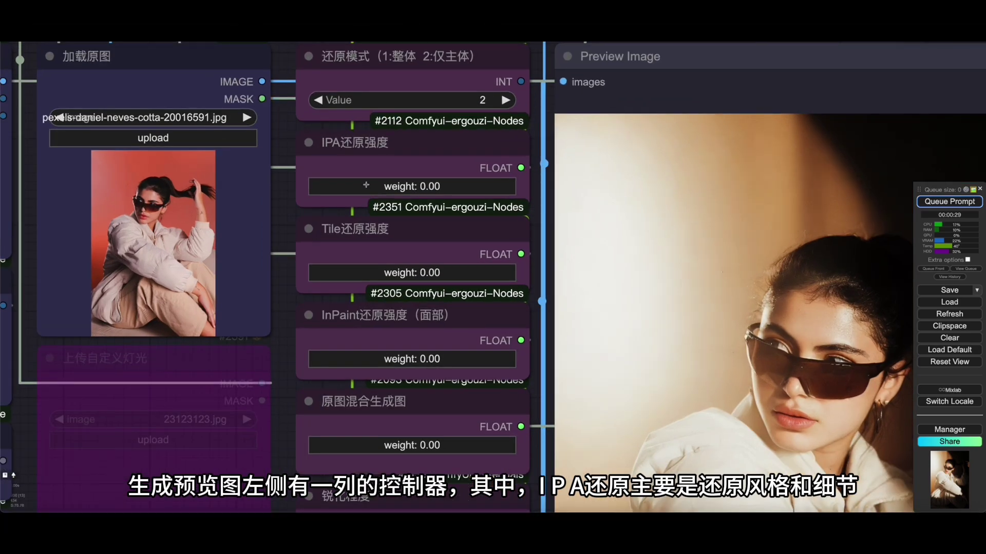
Set the IPA restore strength to 0.80 after briefly trying full strength.
drag(366, 185, 523, 183)
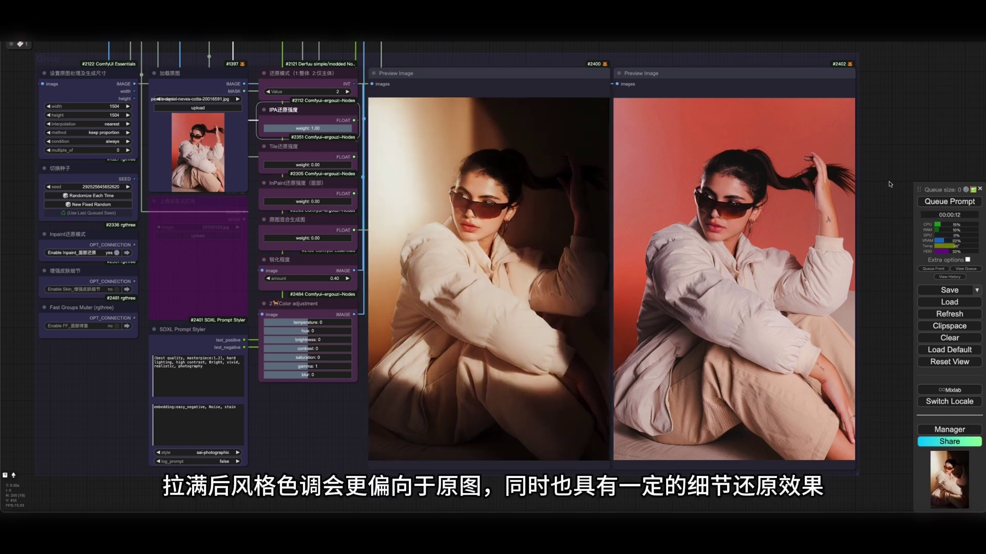
scroll(513, 197, up, 8)
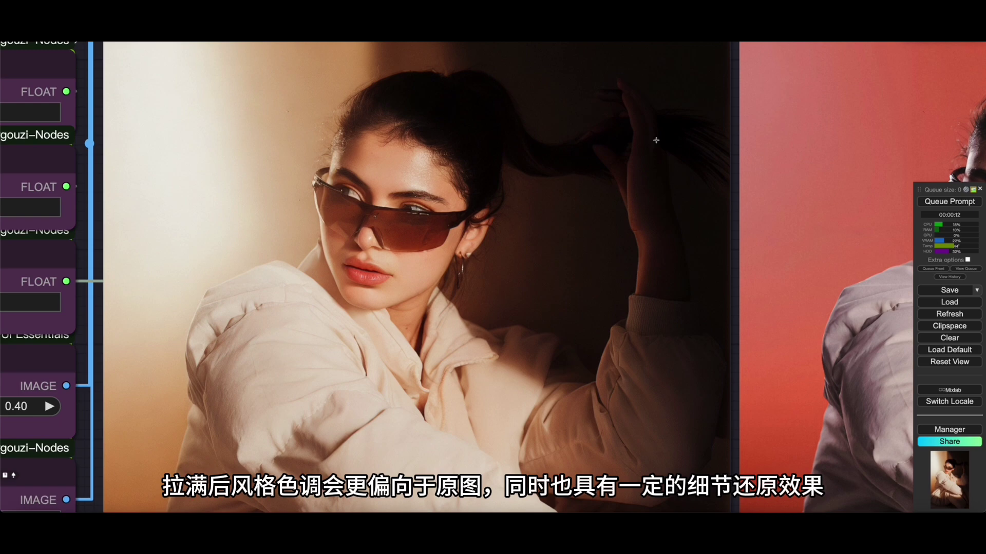
scroll(654, 139, down, 5)
scroll(308, 133, up, 8)
drag(405, 144, 365, 143)
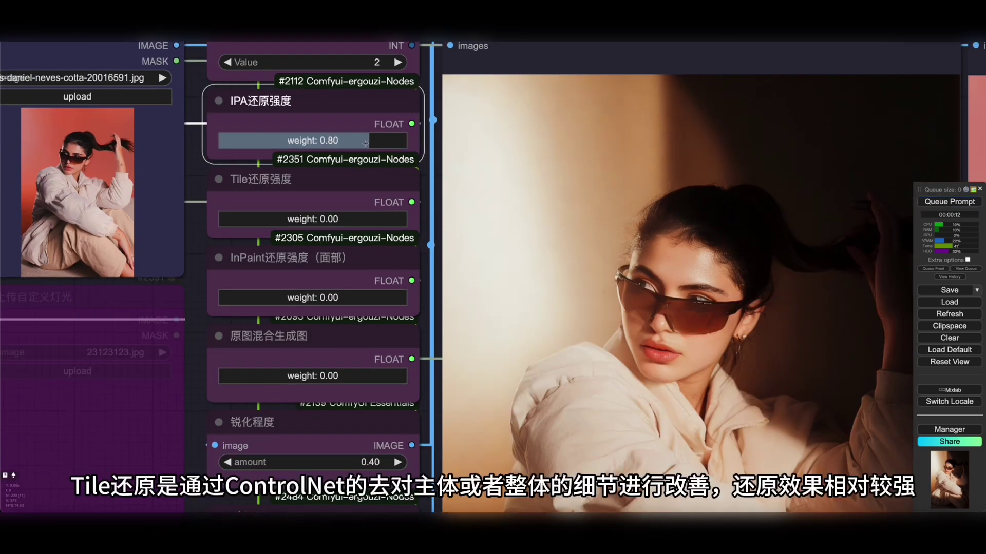
scroll(182, 193, up, 3)
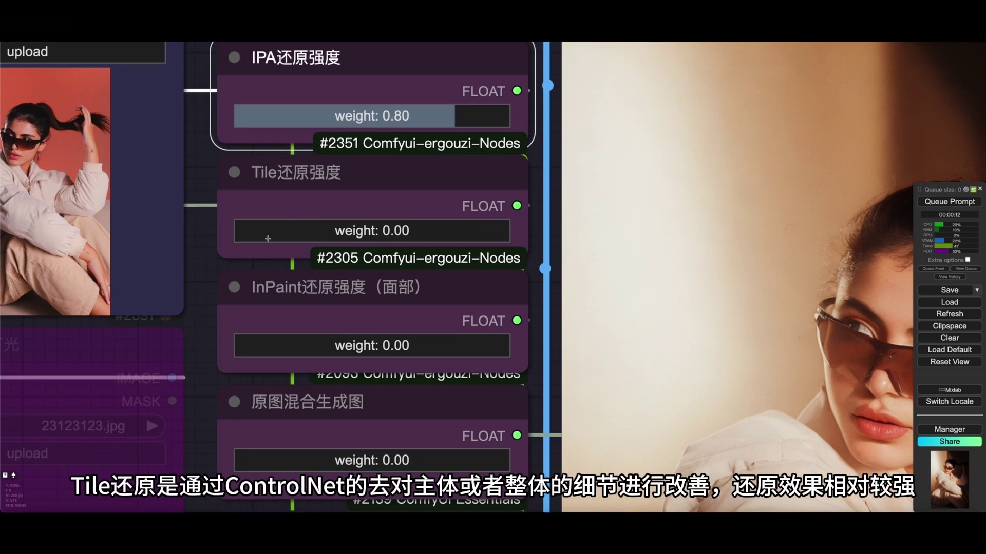
scroll(268, 238, down, 3)
Set the Tile restore strength to 0.50.
drag(267, 238, 377, 239)
scroll(279, 138, down, 12)
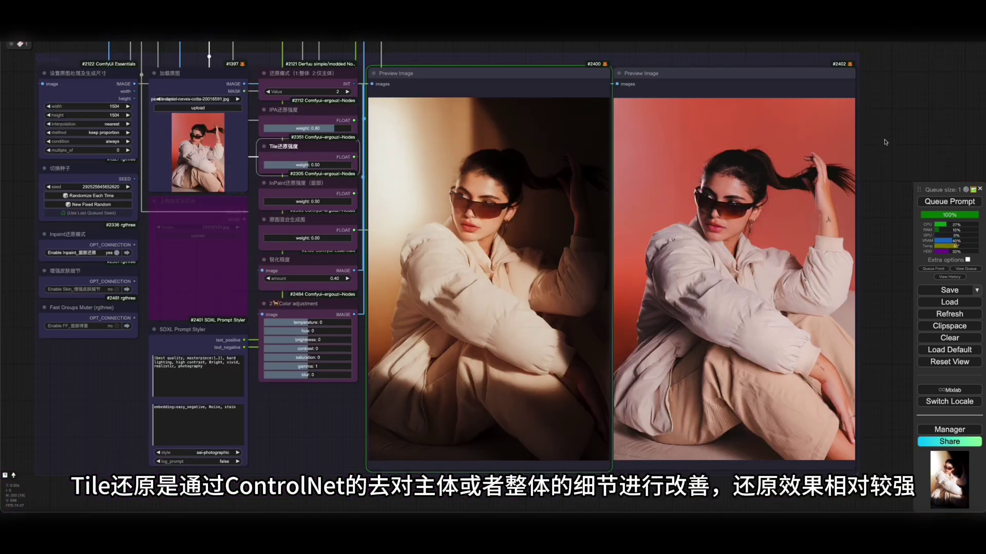
scroll(446, 366, up, 6)
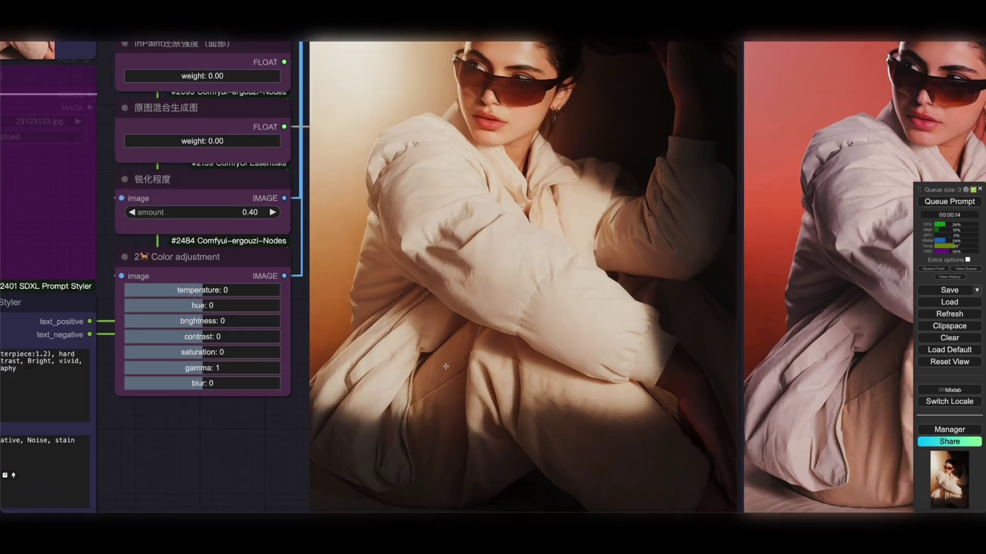
scroll(446, 367, up, 3)
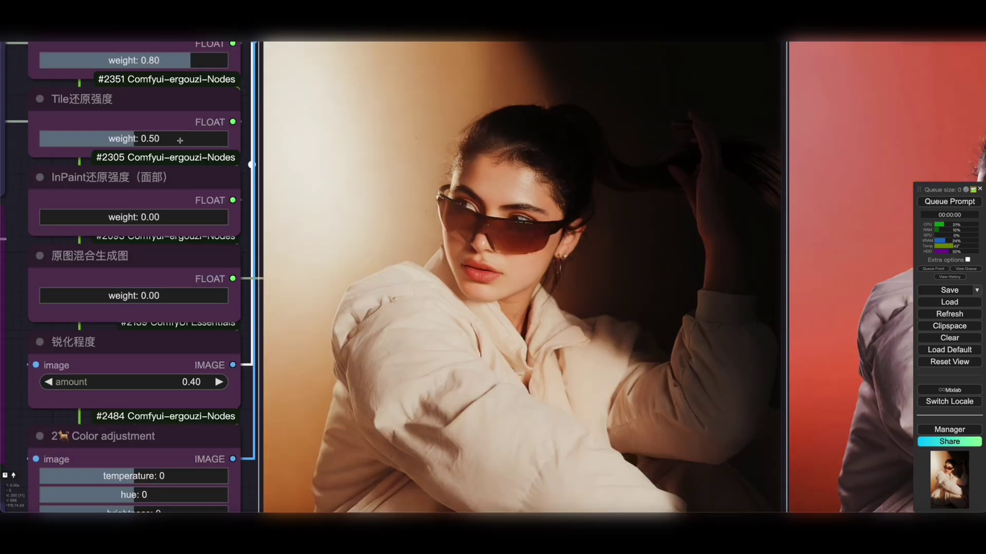
Render the output with Tile restore strength 1.00, then lower Tile to 0.20.
click(226, 138)
right_click(646, 204)
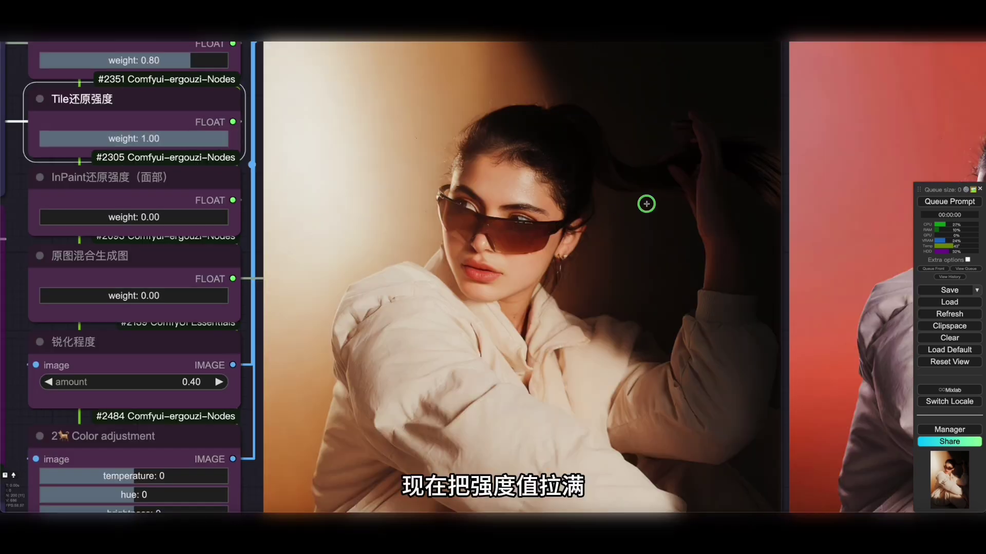
click(718, 288)
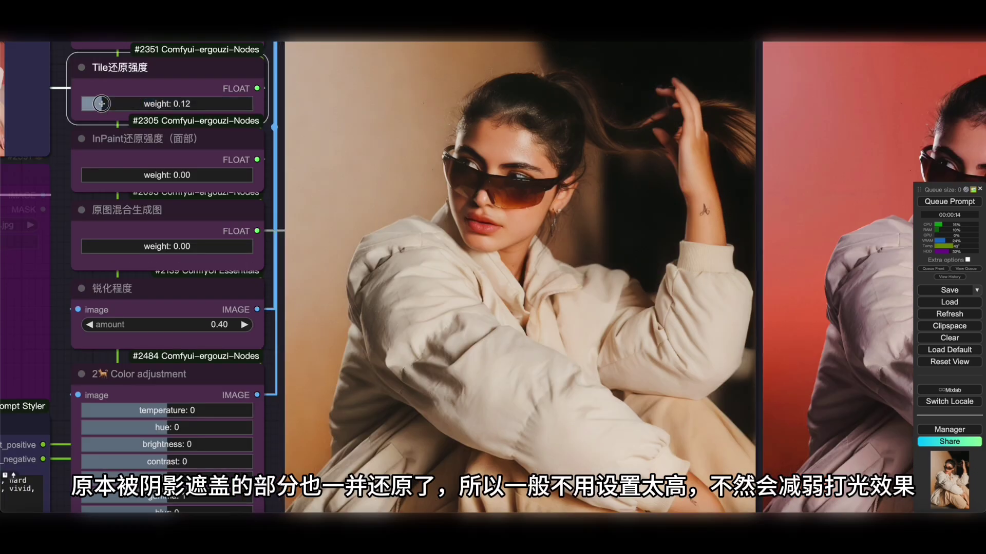
drag(102, 108, 116, 107)
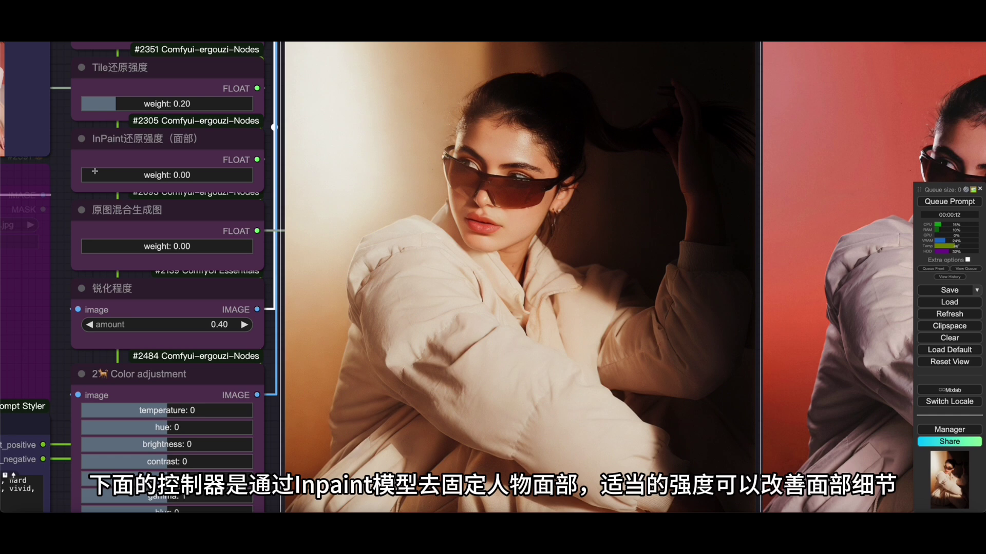
Regenerate the output with face InPaint restore strength raised to 1.00.
drag(107, 174, 253, 176)
right_click(472, 165)
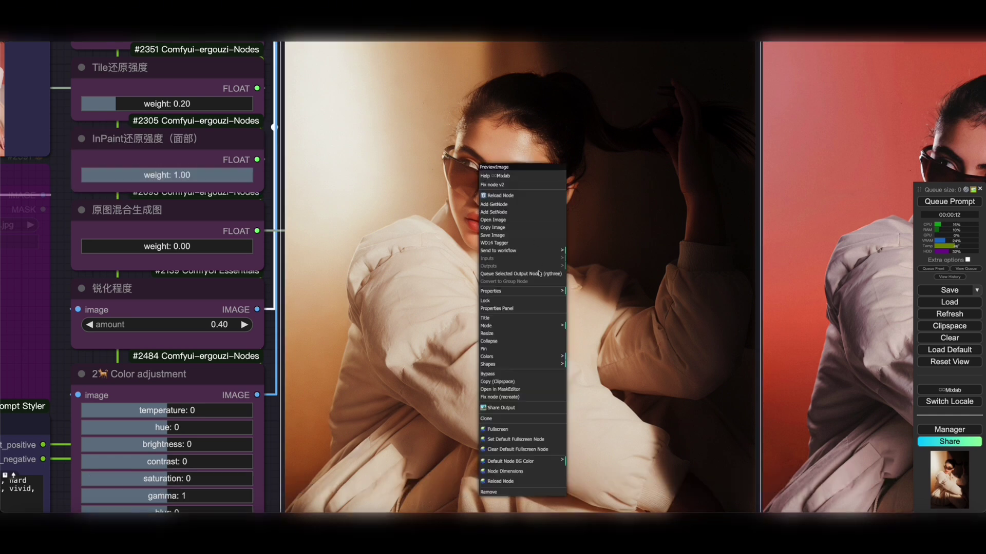
click(514, 462)
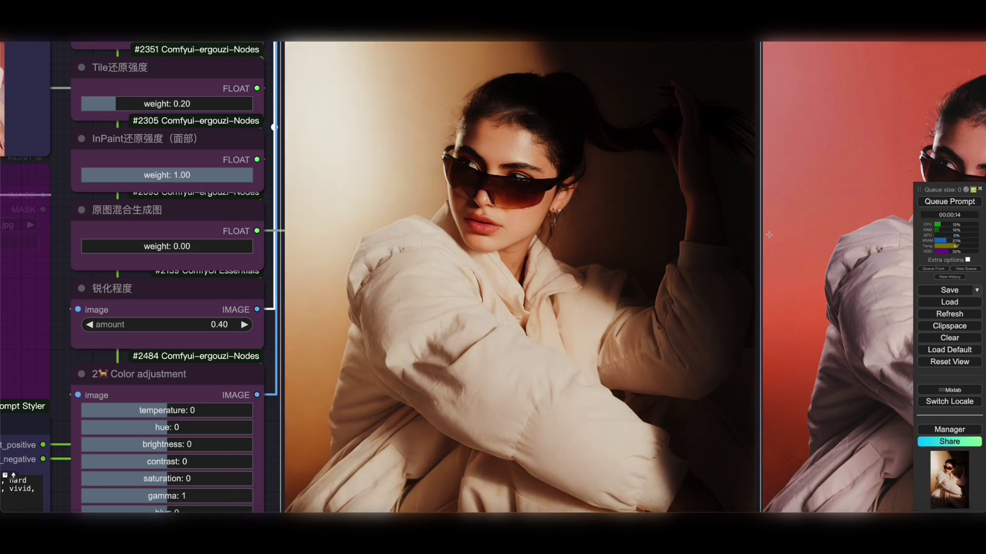
Set the Tile restore strength to 0.40 and regenerate the output with both previews in view.
drag(768, 234, 435, 284)
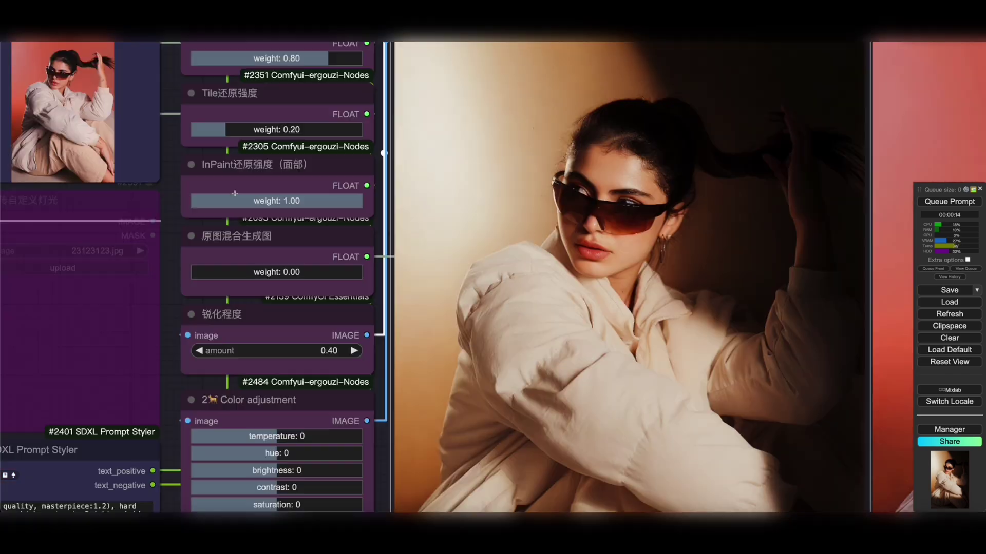
right_click(646, 175)
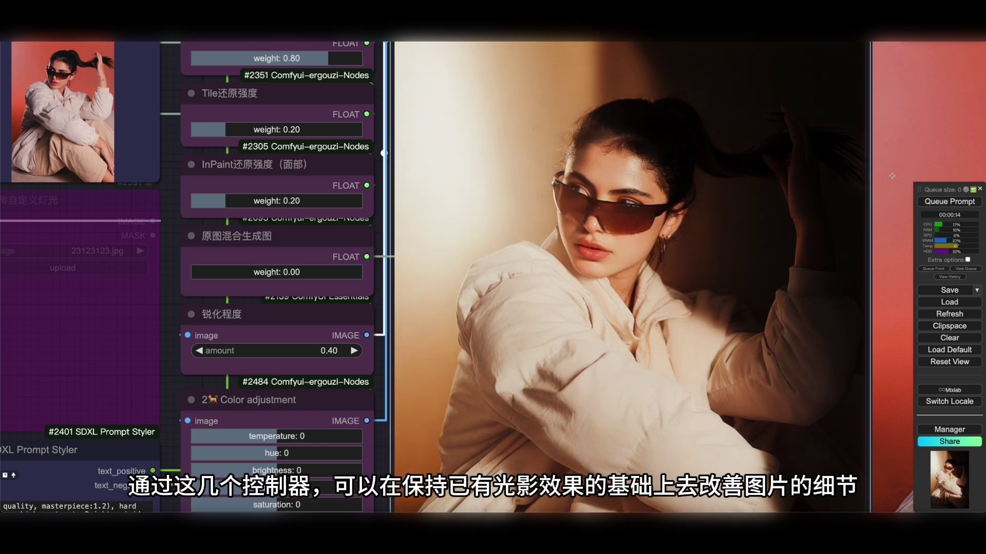
drag(230, 128, 246, 129)
right_click(625, 175)
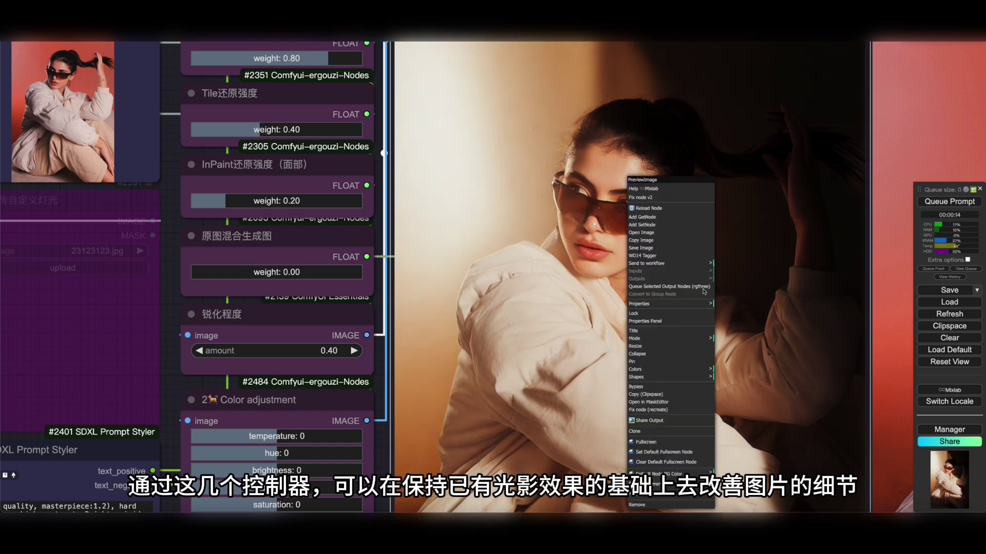
click(667, 285)
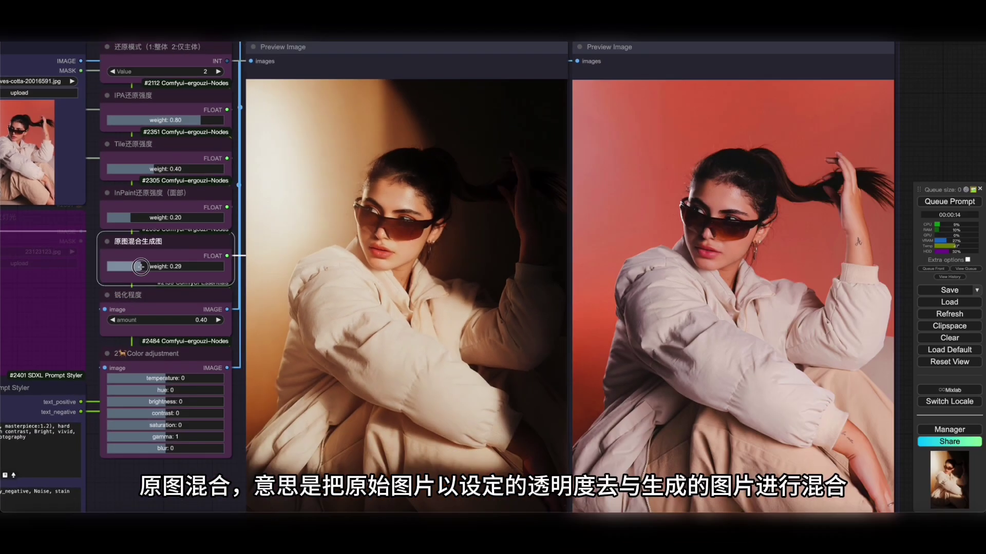
Regenerate the output with original-image blend weight at 1.00, then at about 0.50.
drag(229, 310, 379, 309)
right_click(615, 159)
click(406, 286)
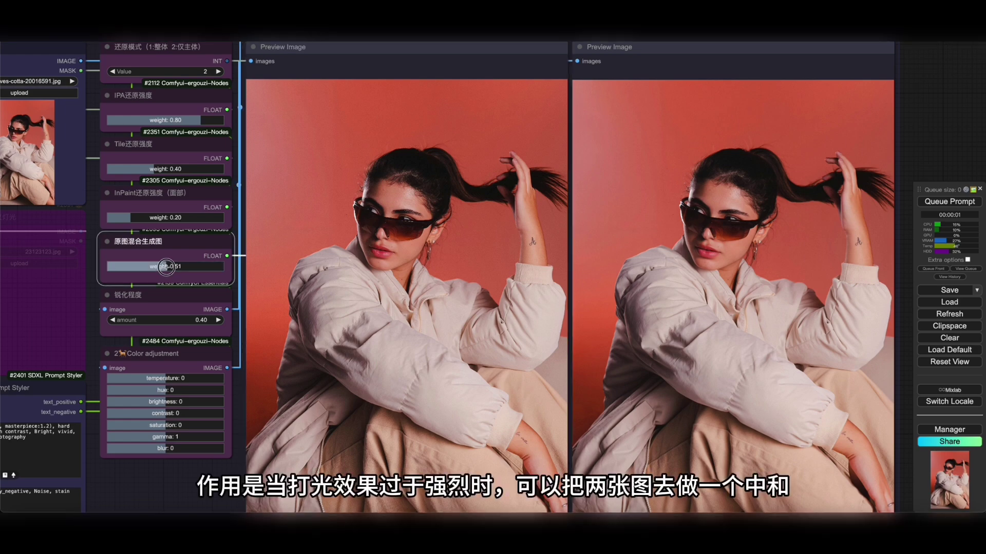
click(378, 231)
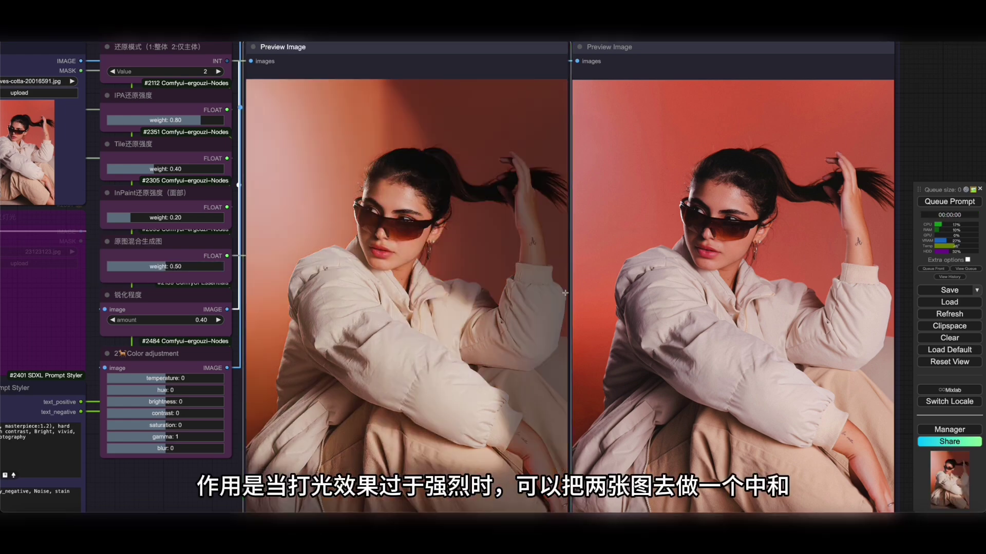
scroll(405, 242, up, 8)
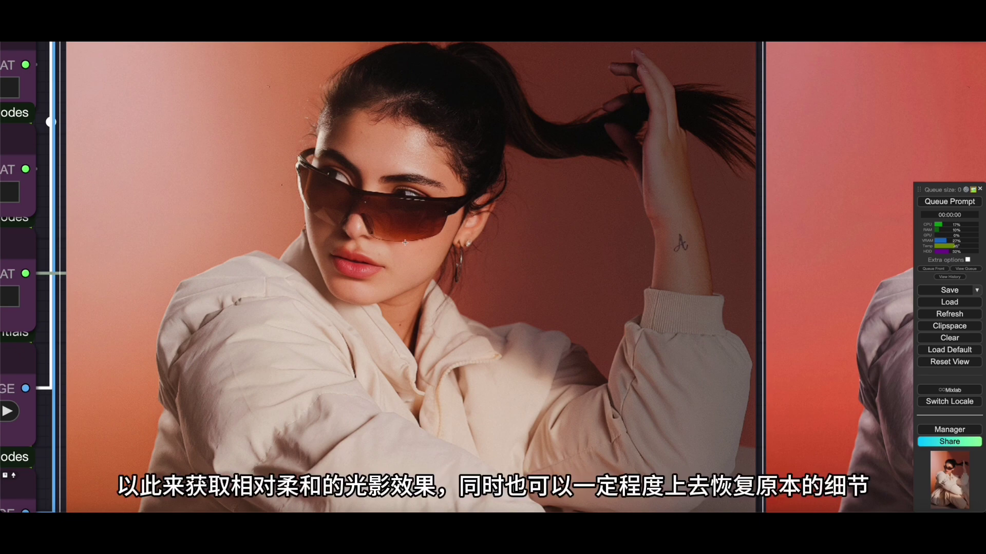
scroll(405, 242, down, 8)
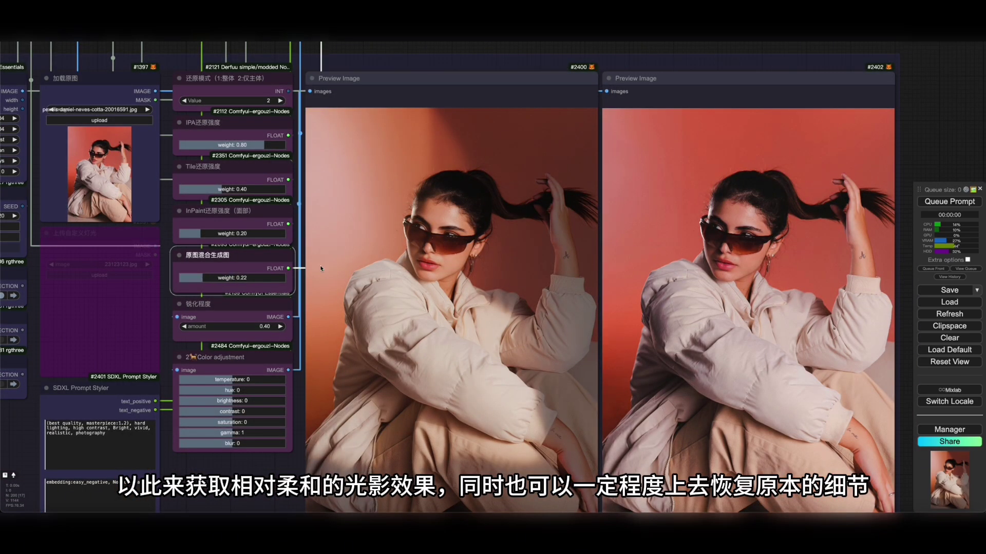
right_click(450, 238)
click(501, 286)
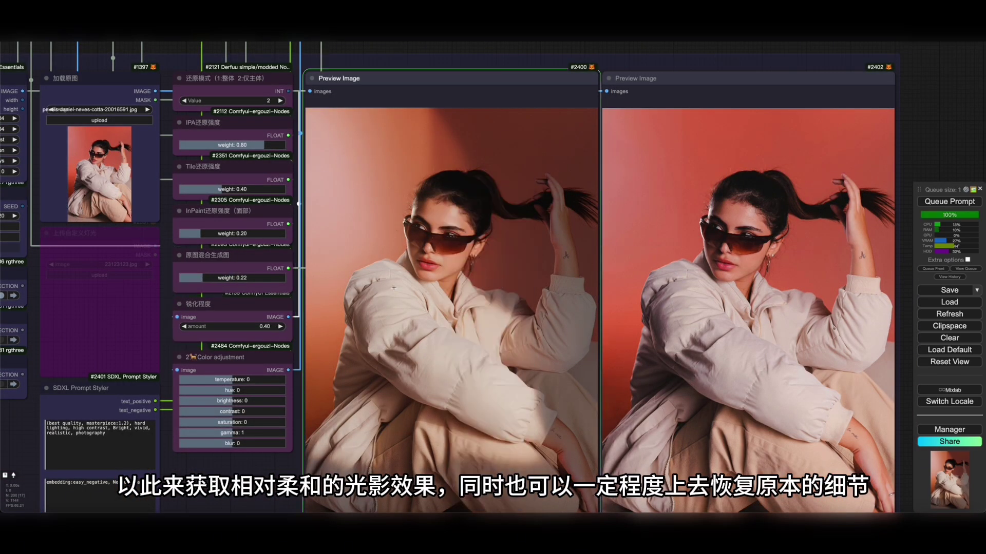
Re-render the relit preview and adjust colour temperature to 63, brightness 47 and blur 2.
scroll(394, 288, up, 5)
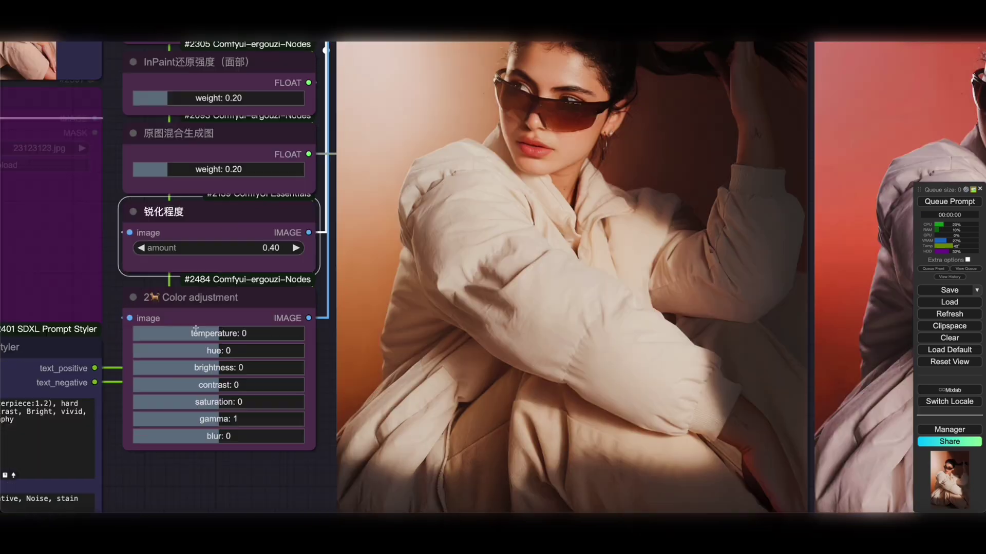
right_click(457, 177)
click(497, 287)
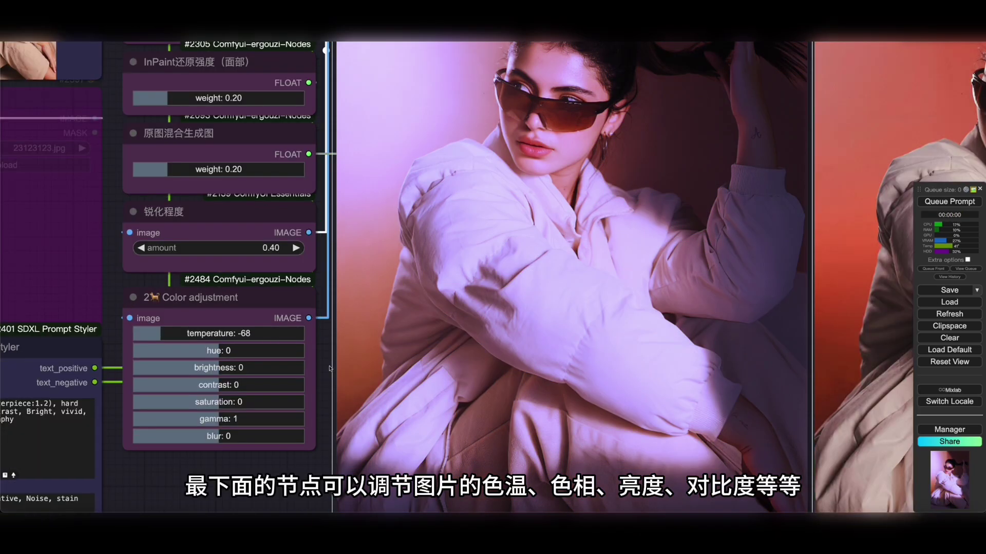
mouse_move(206, 350)
mouse_down()
mouse_move(161, 349)
mouse_move(218, 350)
mouse_up()
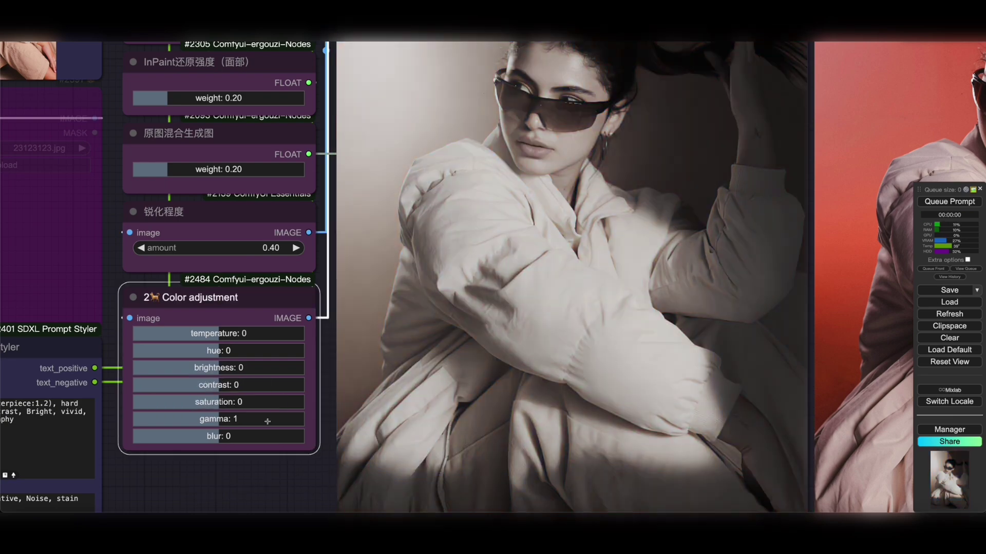
drag(205, 437, 218, 439)
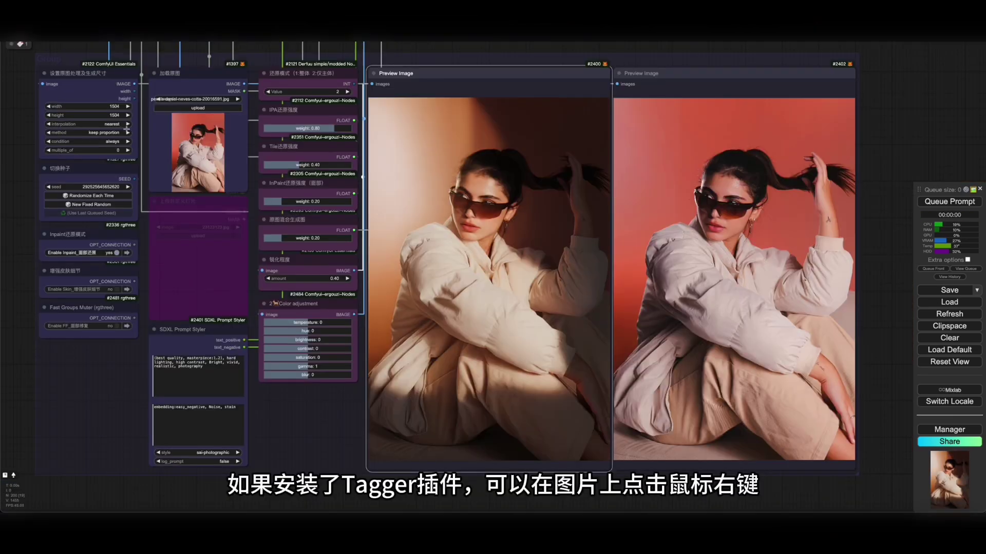
Generate WD14 Tagger tags from the source portrait and copy the tag text.
scroll(134, 137, up, 5)
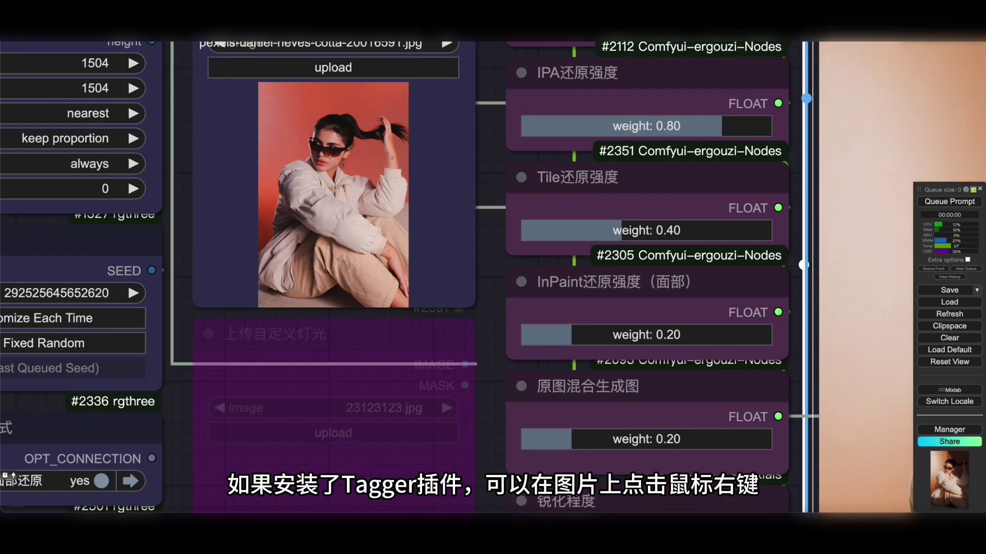
right_click(330, 159)
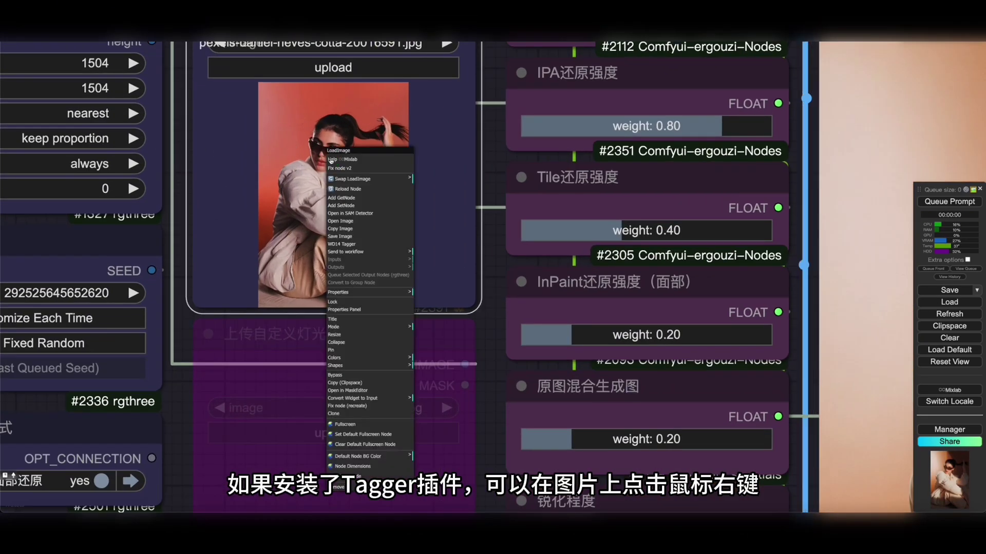
click(342, 244)
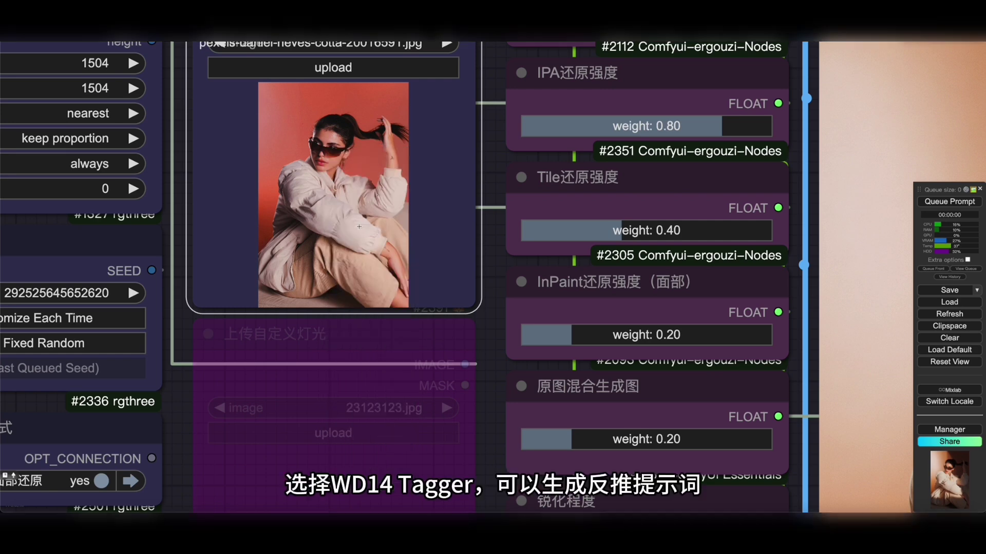
triple_click(445, 53)
key(ctrl+c)
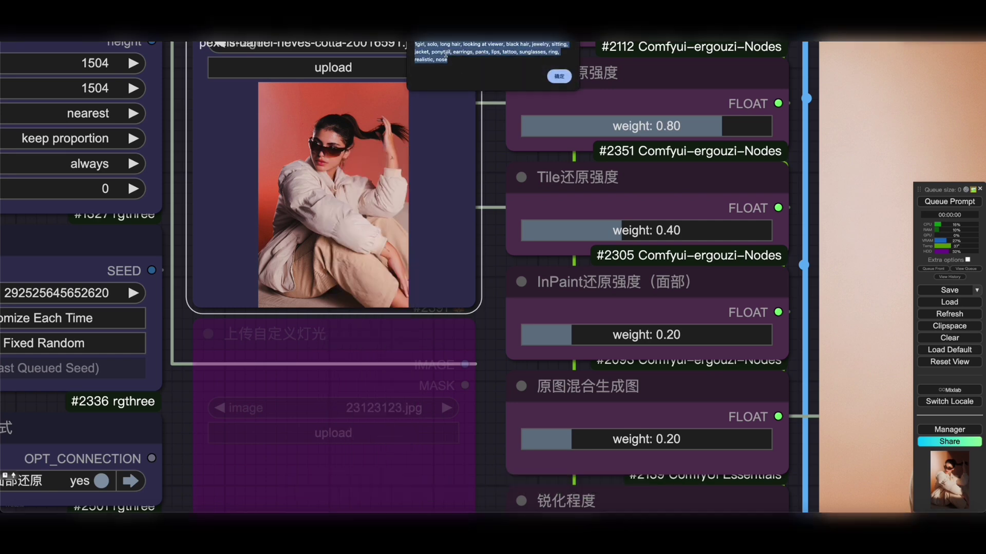
click(559, 76)
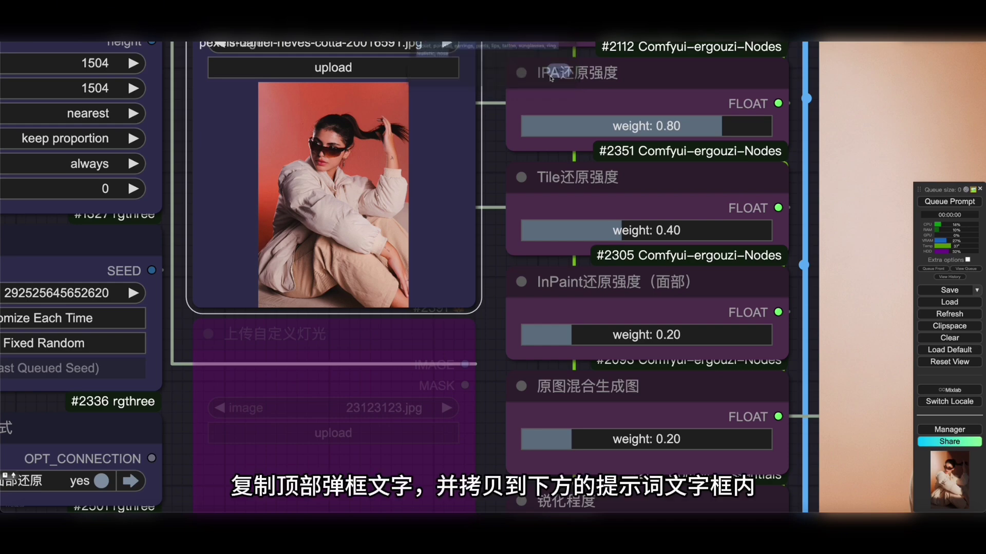
Paste the tags on a new line in the SDXL Prompt Styler positive prompt.
scroll(362, 267, down, 10)
drag(359, 359, 359, 164)
scroll(331, 297, up, 5)
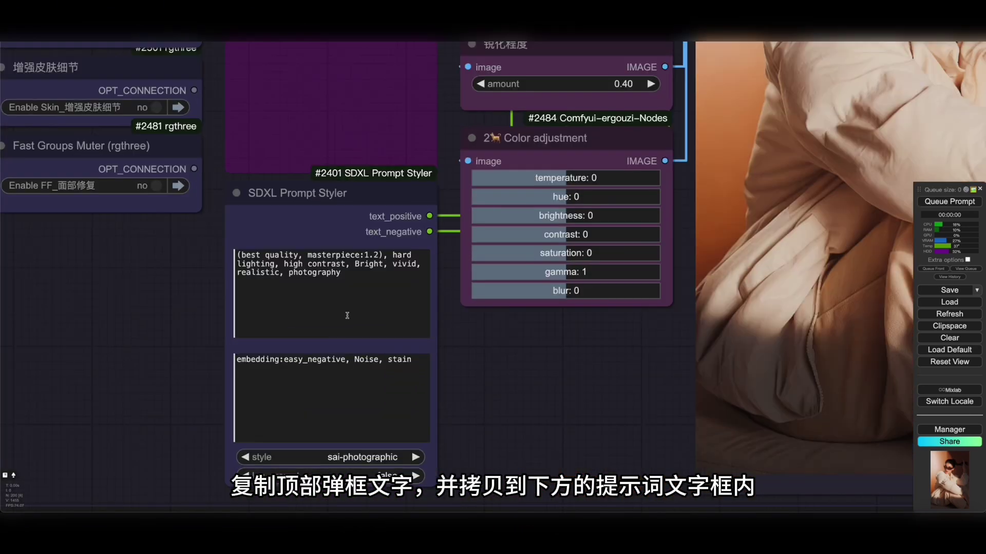
click(328, 280)
key(Return)
key(Return)
key(ctrl+v)
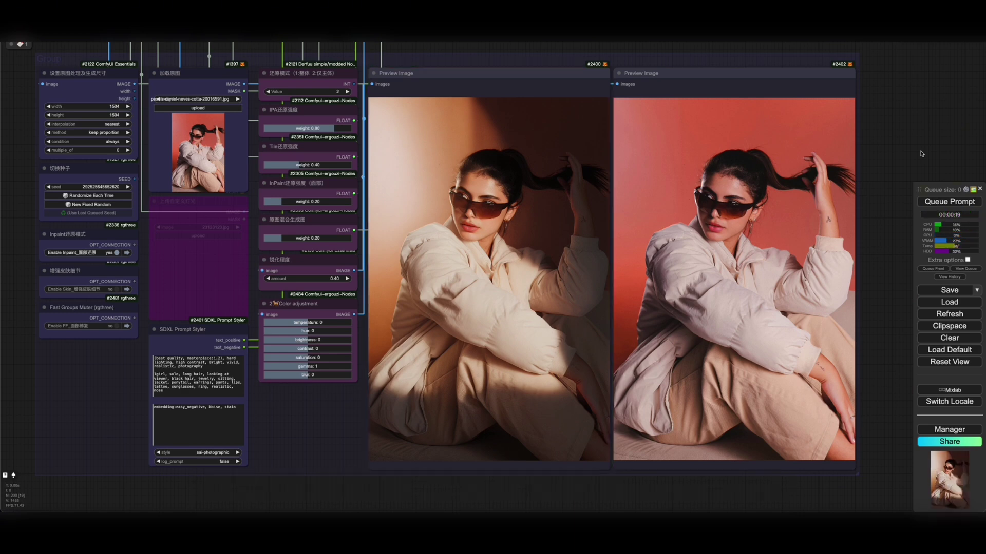
Switch the size node's resize method to fill / crop for a square 1504×1504 result.
scroll(570, 271, up, 7)
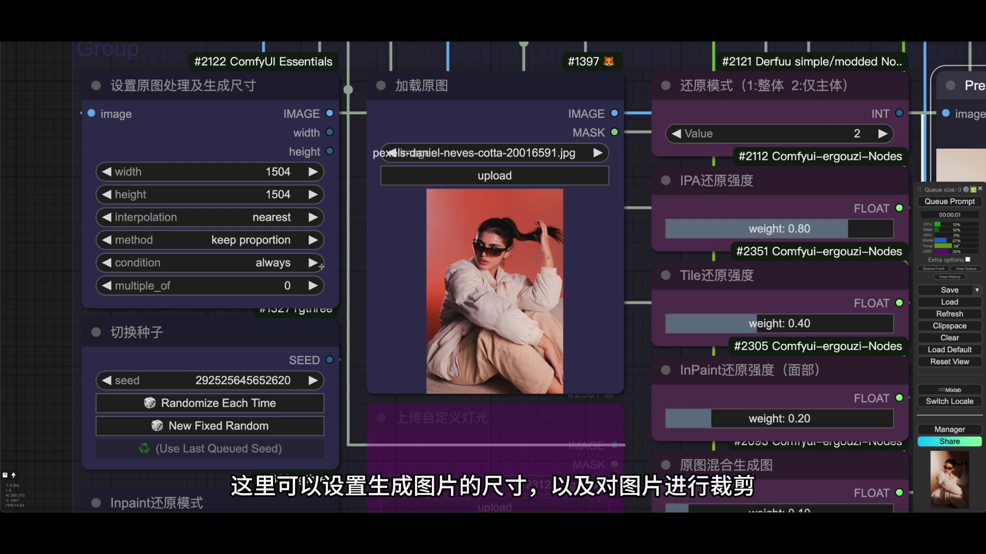
click(251, 241)
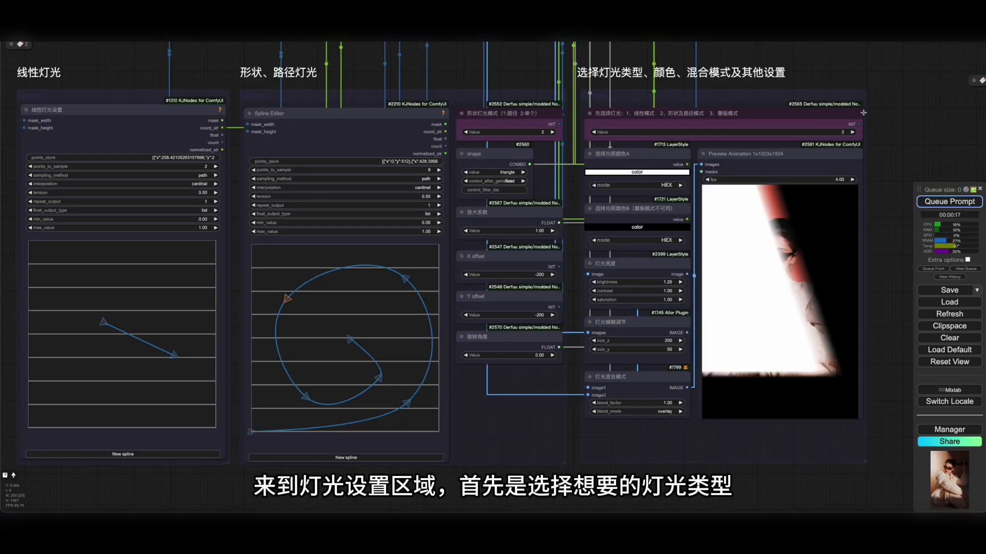
scroll(847, 114, up, 10)
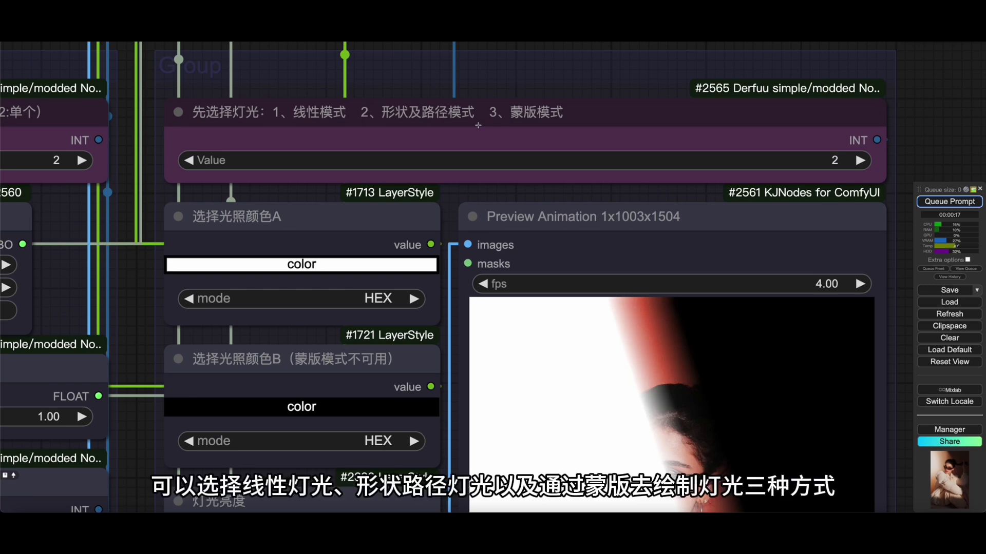
Set light type to 1 (linear) and redraw the light line on a new diagonal.
click(561, 157)
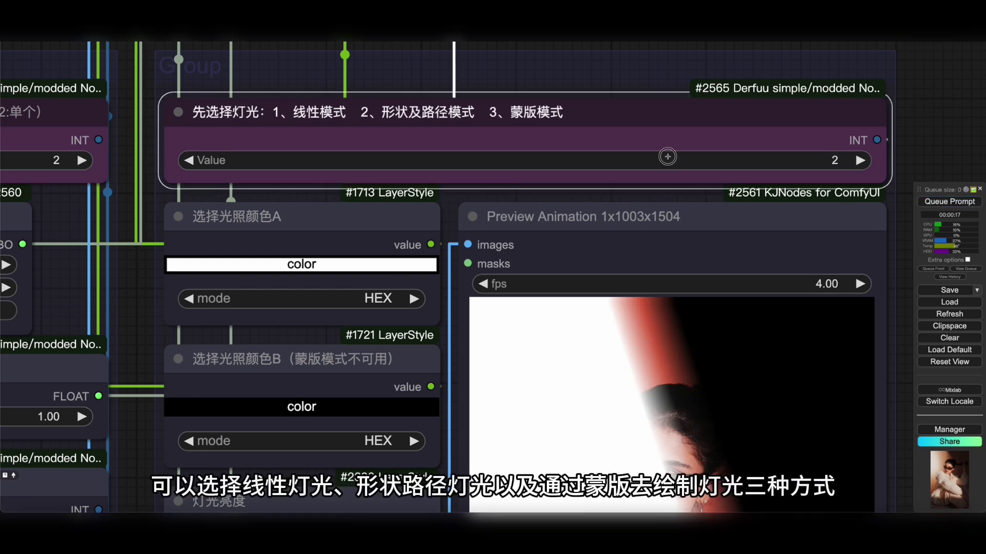
click(800, 160)
text(1)
click(921, 163)
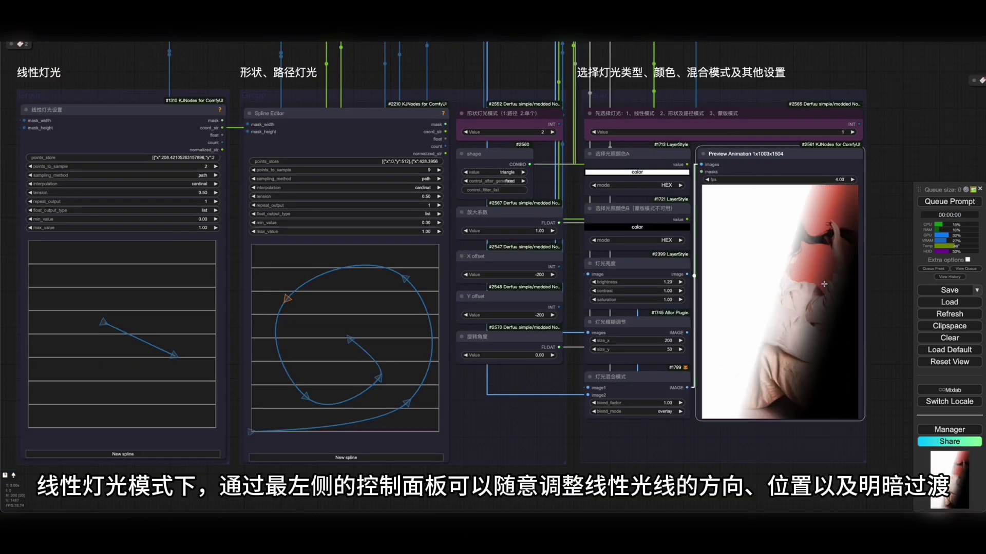
drag(103, 322, 122, 286)
drag(175, 354, 154, 368)
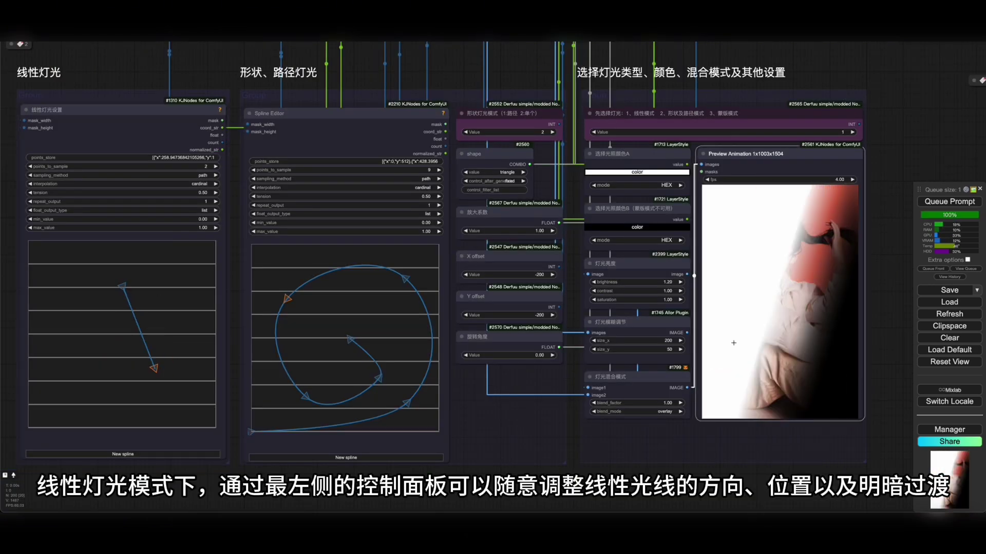
drag(122, 286, 169, 302)
drag(153, 368, 89, 366)
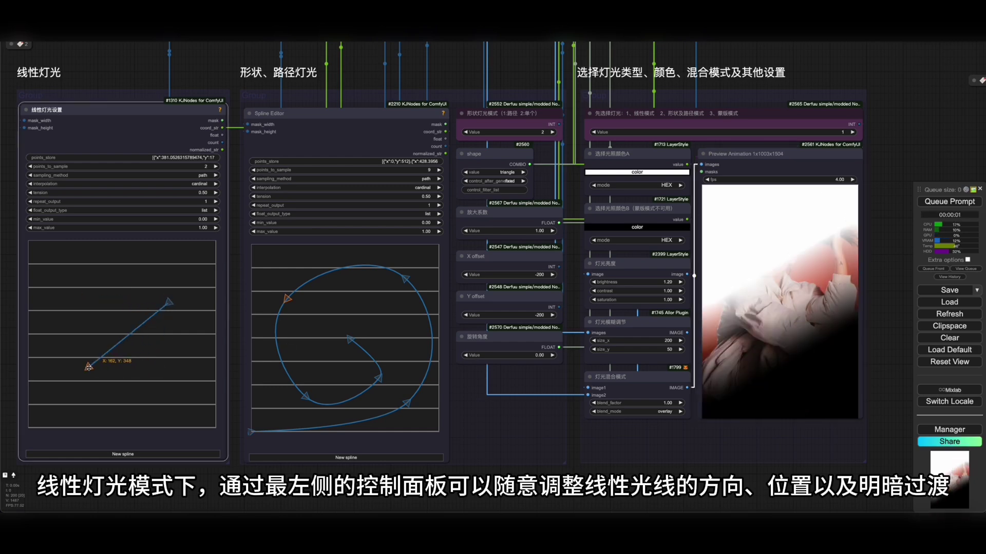
Return light type to 2 (shape and path) and re-render the light preview.
click(852, 132)
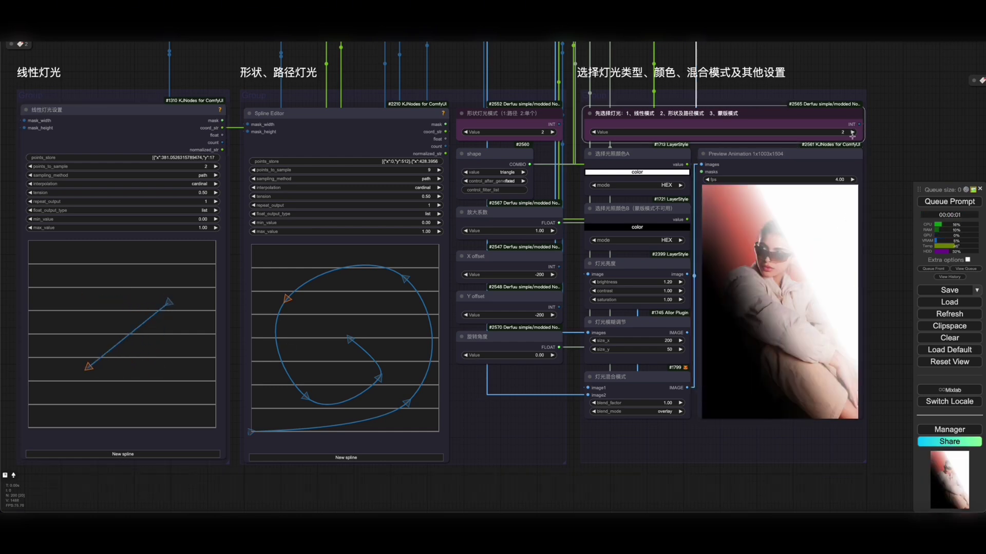
right_click(785, 290)
click(814, 293)
scroll(523, 108, up, 10)
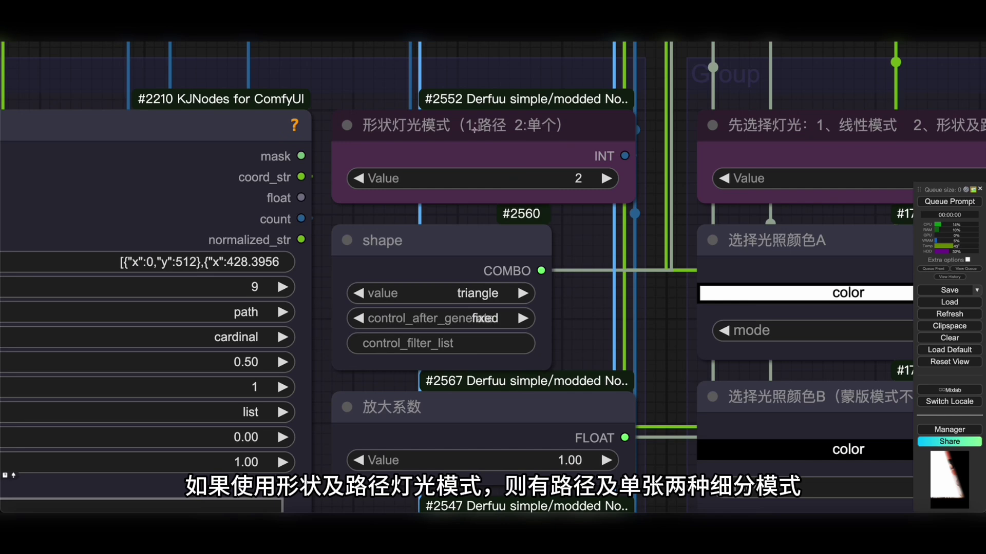
Switch shape lighting to path mode and run the workflow.
click(359, 179)
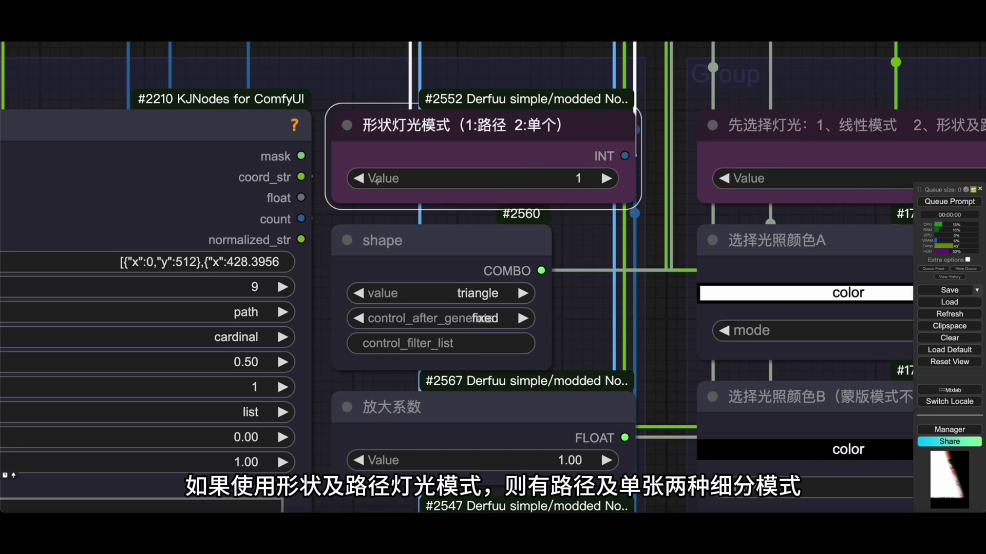
scroll(524, 107, down, 10)
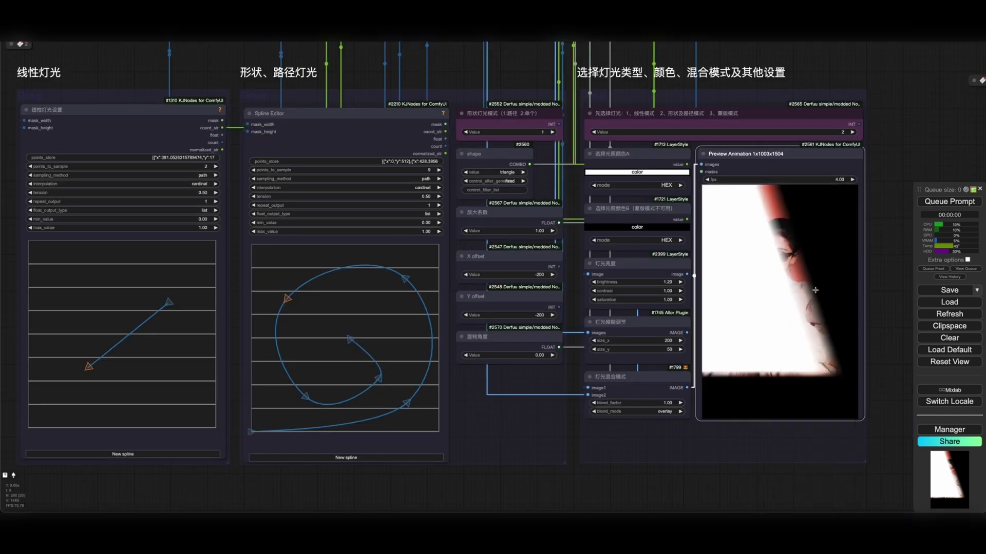
click(949, 202)
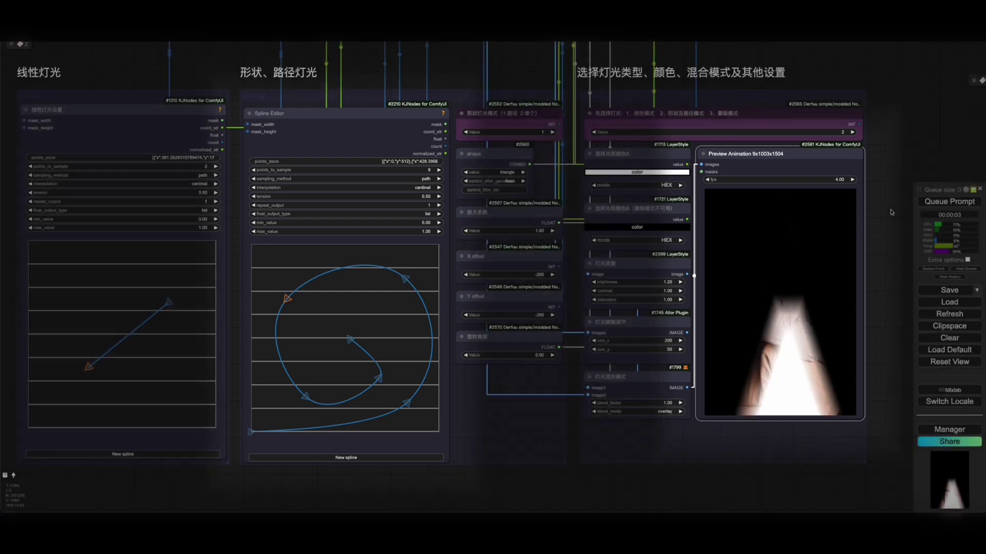
scroll(334, 170, up, 11)
Set the path's sample points to 18 and choose the square light shape.
click(602, 172)
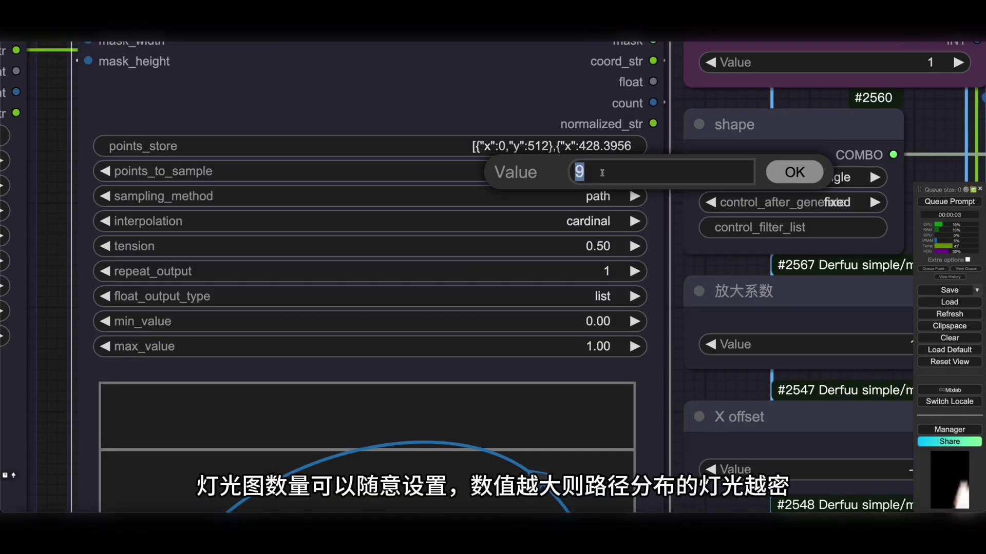
text(18)
key(Return)
scroll(336, 170, down, 10)
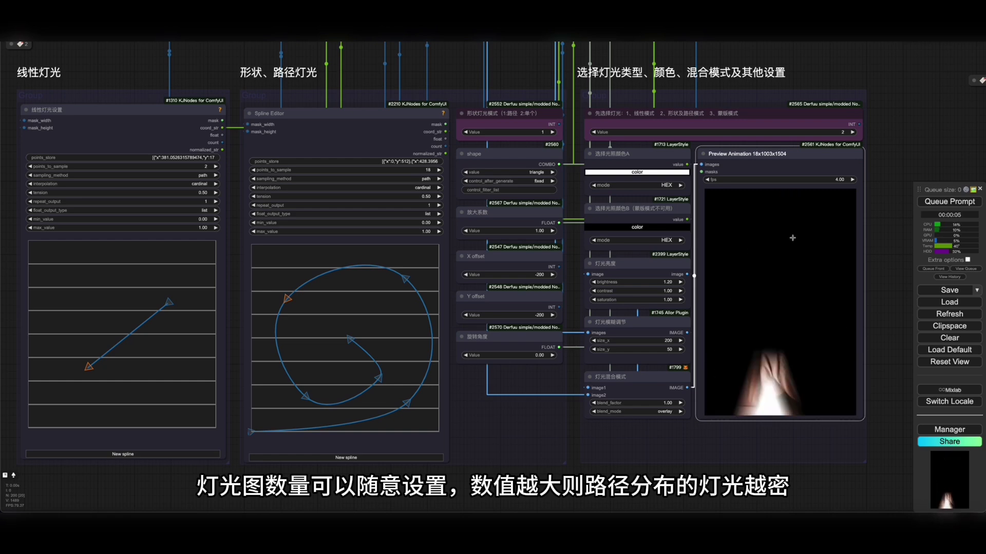
scroll(662, 154, up, 10)
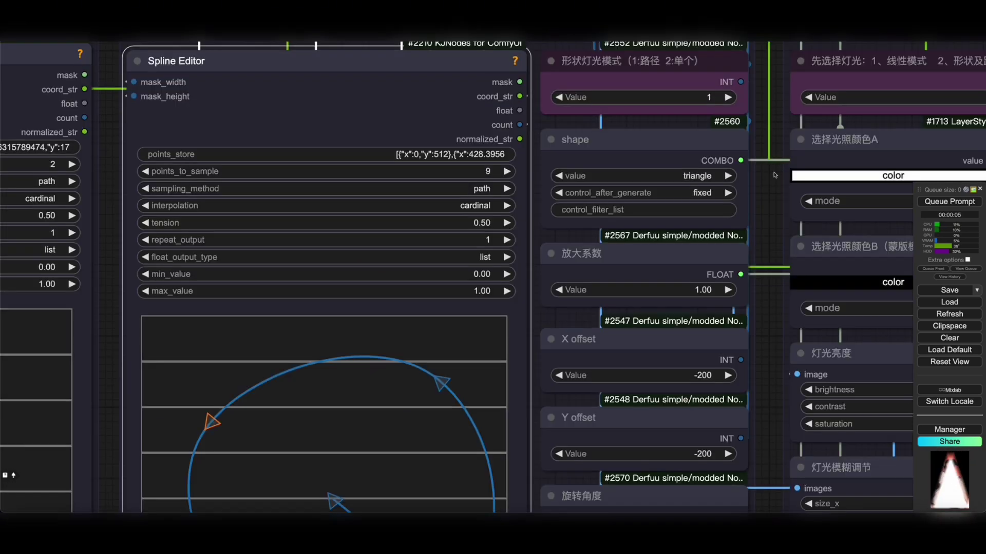
click(645, 186)
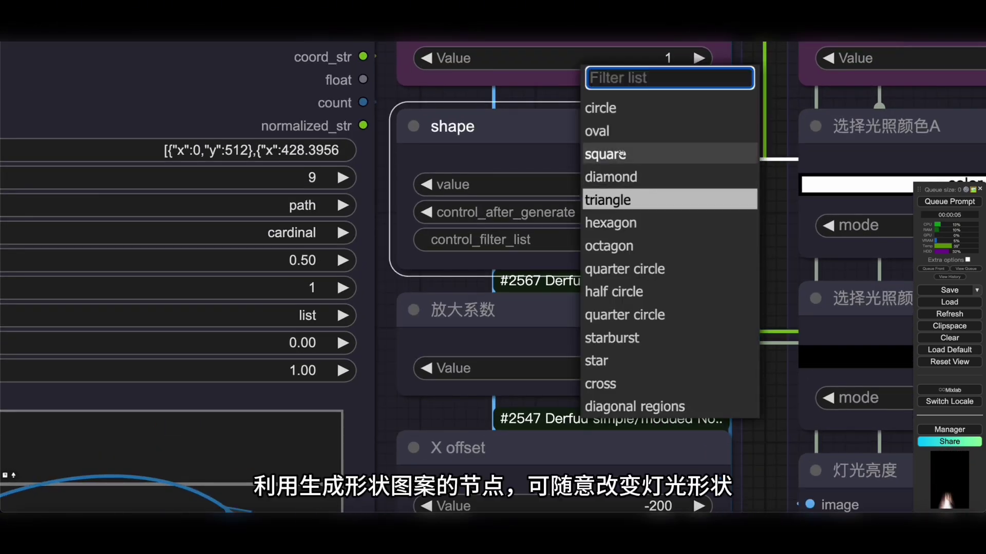
click(619, 151)
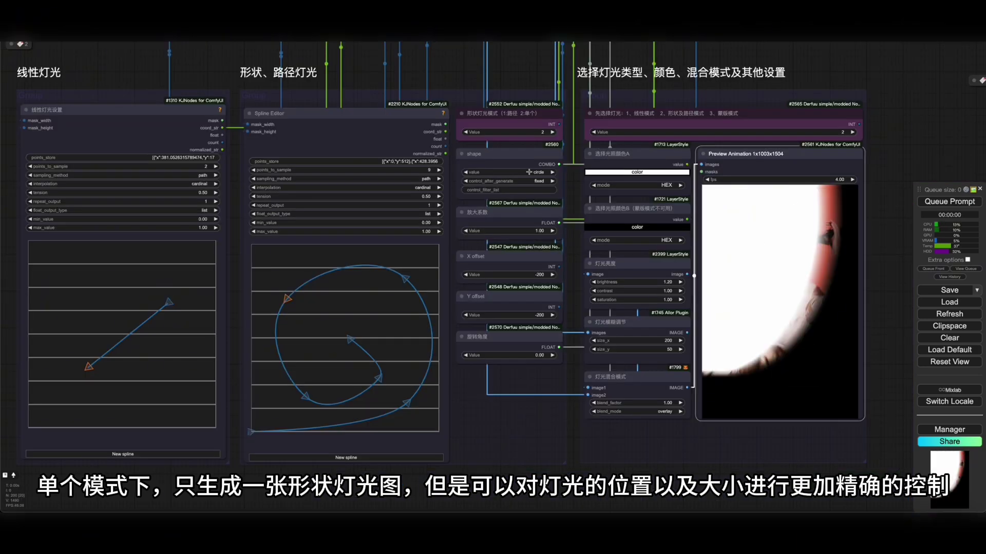
Pick the diamond light shape and regenerate the Preview Animation output.
click(528, 172)
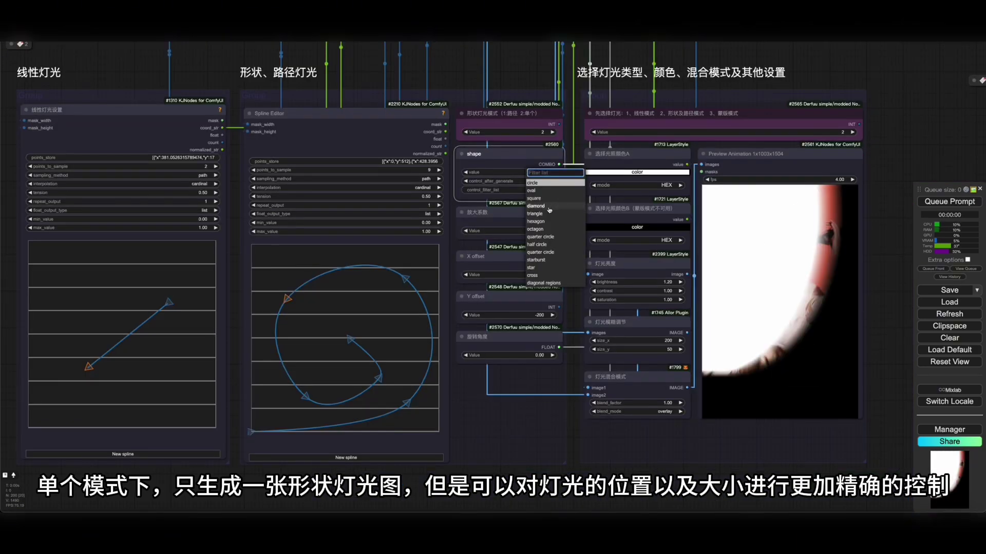
click(544, 211)
right_click(779, 236)
click(811, 293)
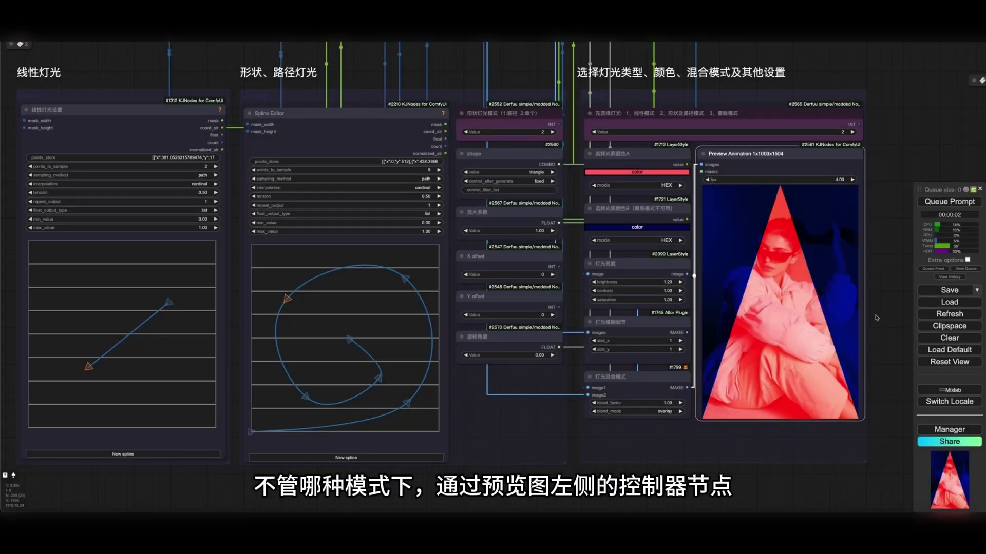
scroll(864, 311, up, 5)
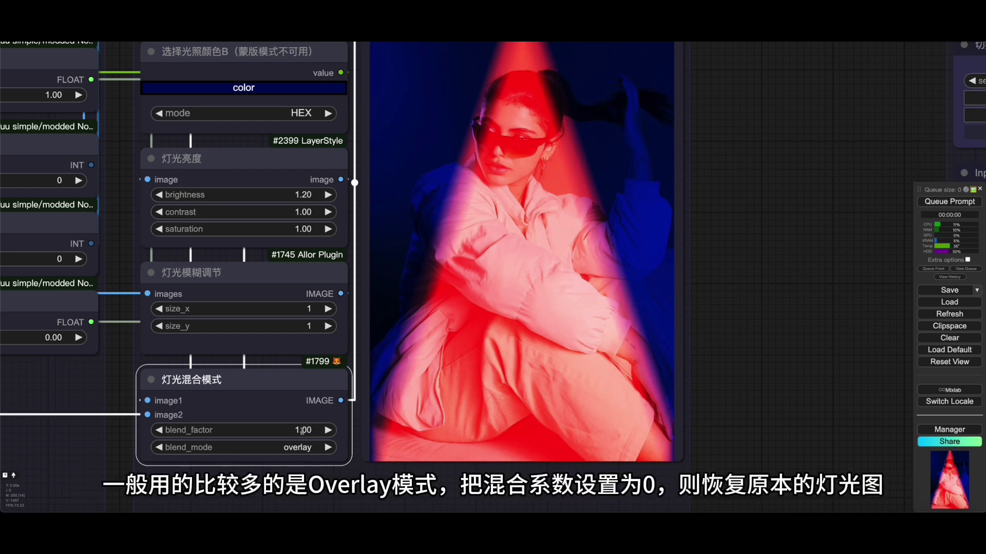
Set blend_factor to 0 and rerun the light preview with Queue Selected Output Nodes.
click(302, 431)
right_click(455, 328)
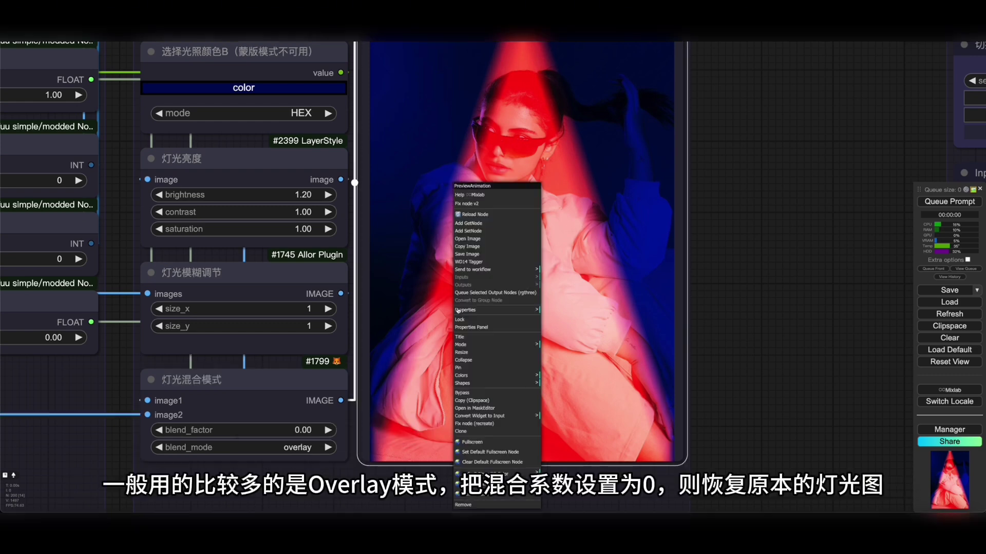
click(473, 303)
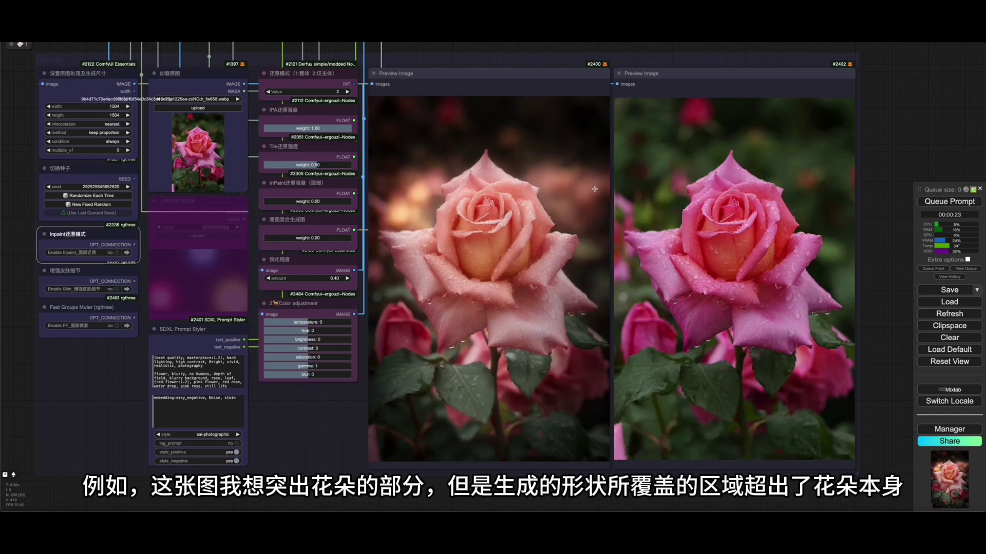
Paint a mask covering the rose in the source image's MaskEditor.
key(2)
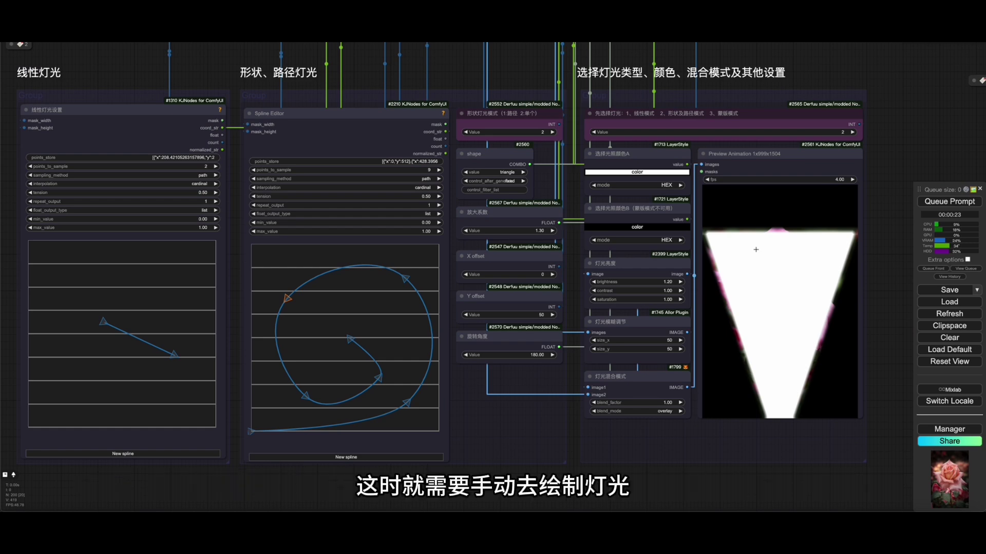
key(1)
right_click(196, 132)
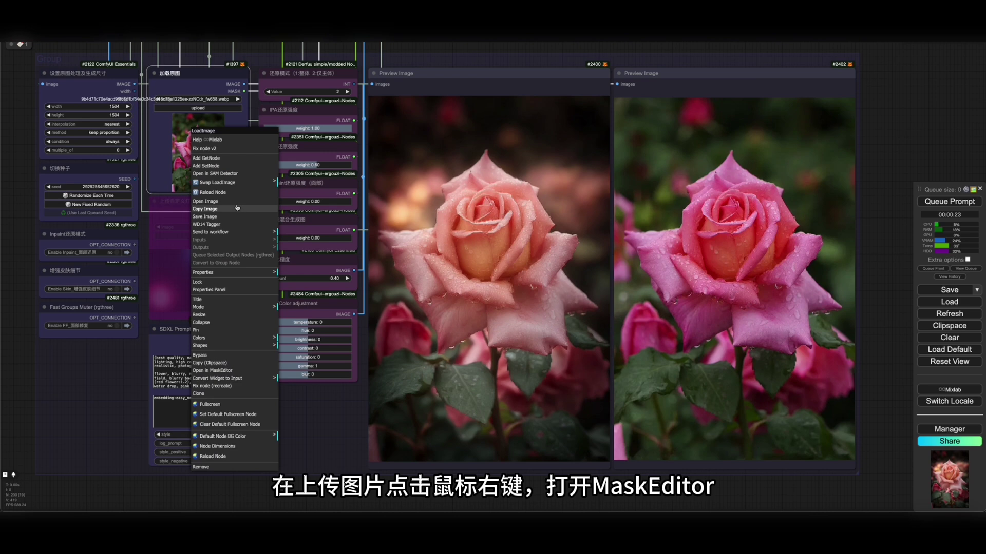
click(220, 370)
drag(483, 183, 514, 208)
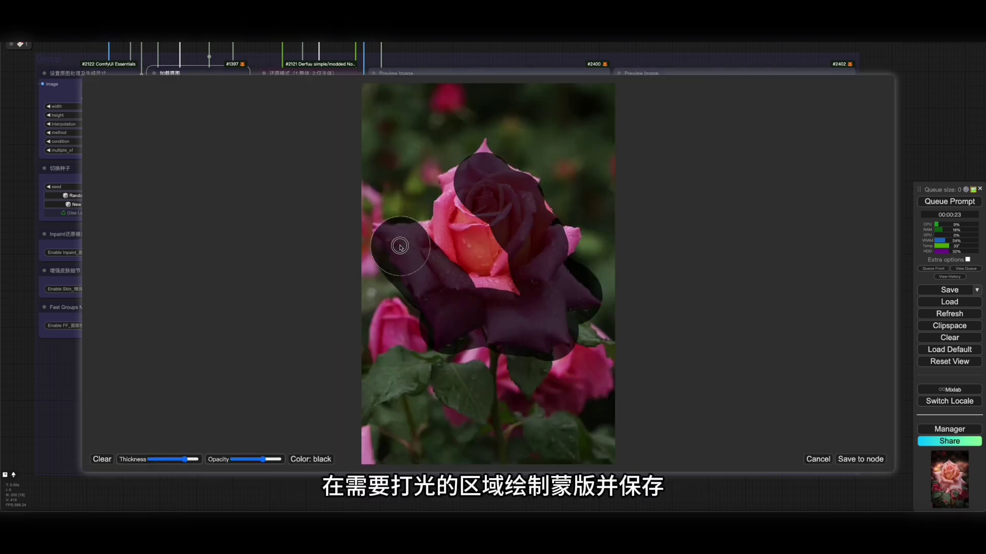
mouse_move(417, 257)
mouse_down()
mouse_move(493, 241)
mouse_move(557, 255)
mouse_up()
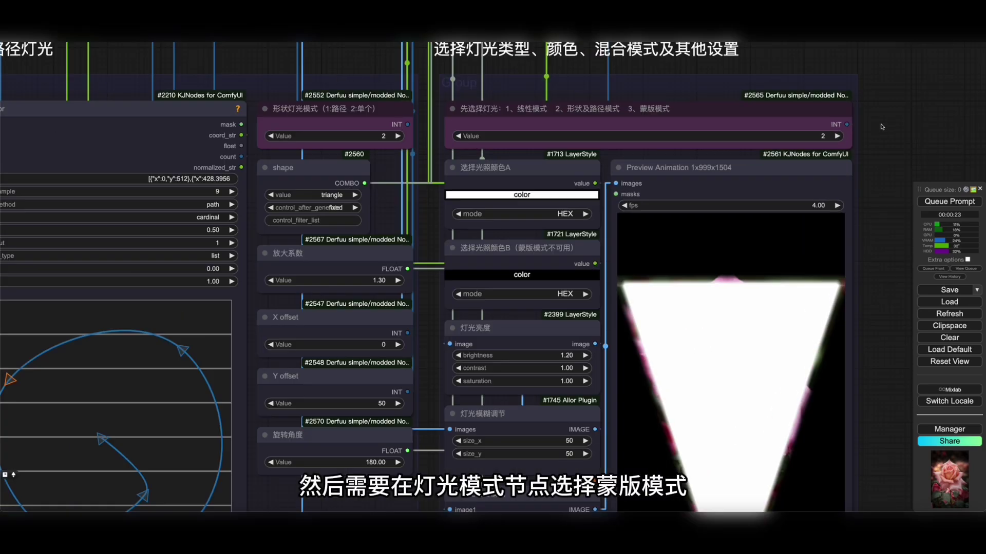
Set the light type Value to 3 for mask mode.
scroll(878, 127, up, 3)
scroll(878, 127, up, 1)
click(821, 140)
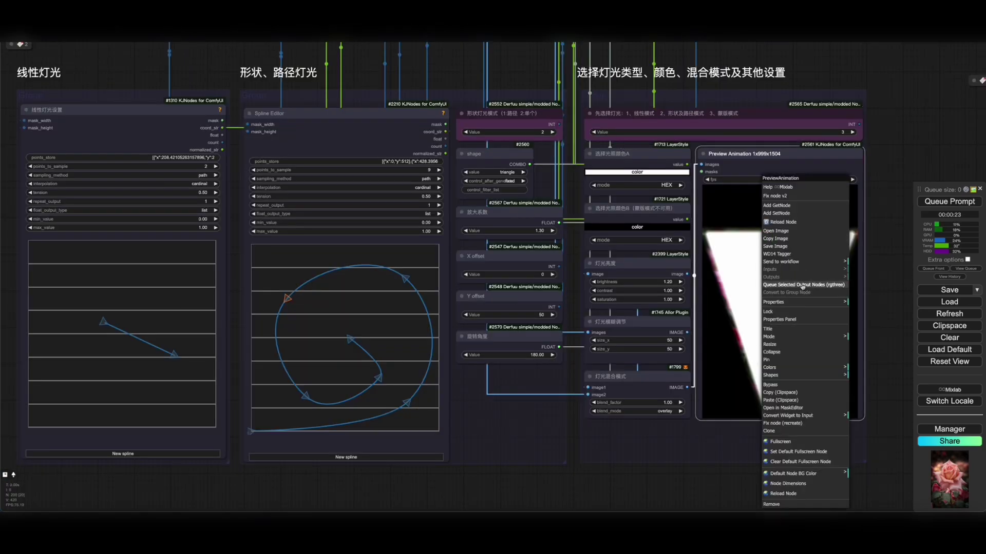
Generate the mask-shaped light preview and review the brighter relit rose.
click(806, 282)
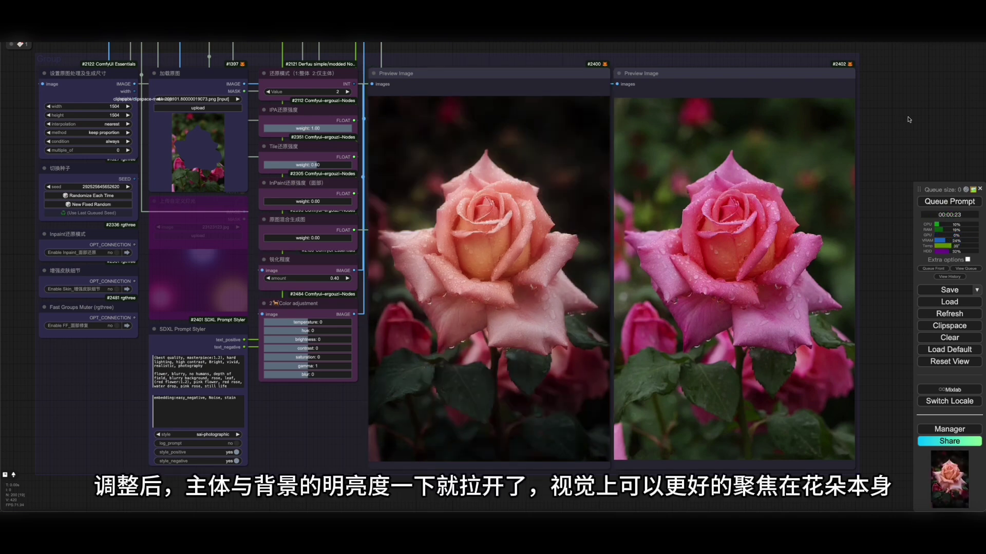
scroll(625, 269, up, 2)
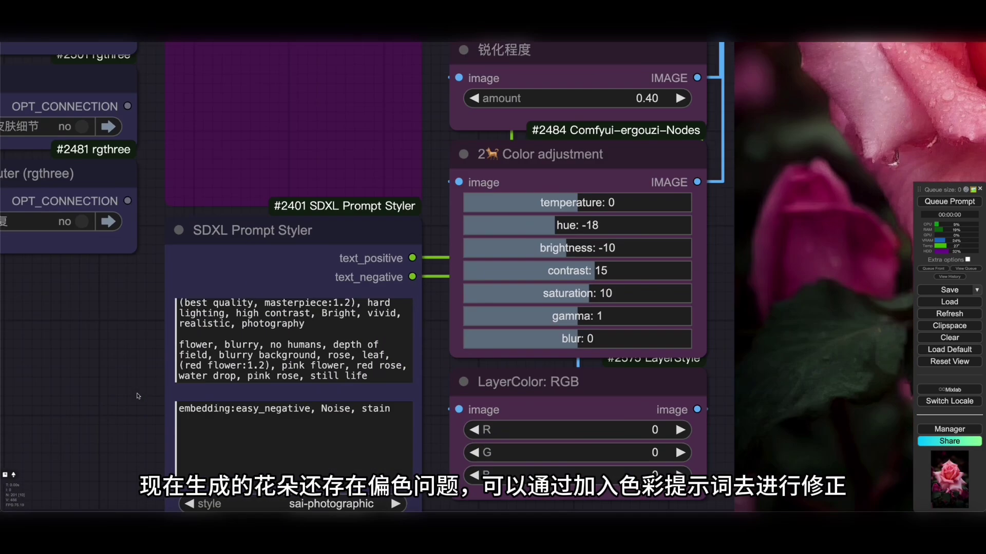
Add 'blue flower,' after '(red flower:1.2)' in the positive prompt and regenerate the rose.
click(247, 365)
text(,)
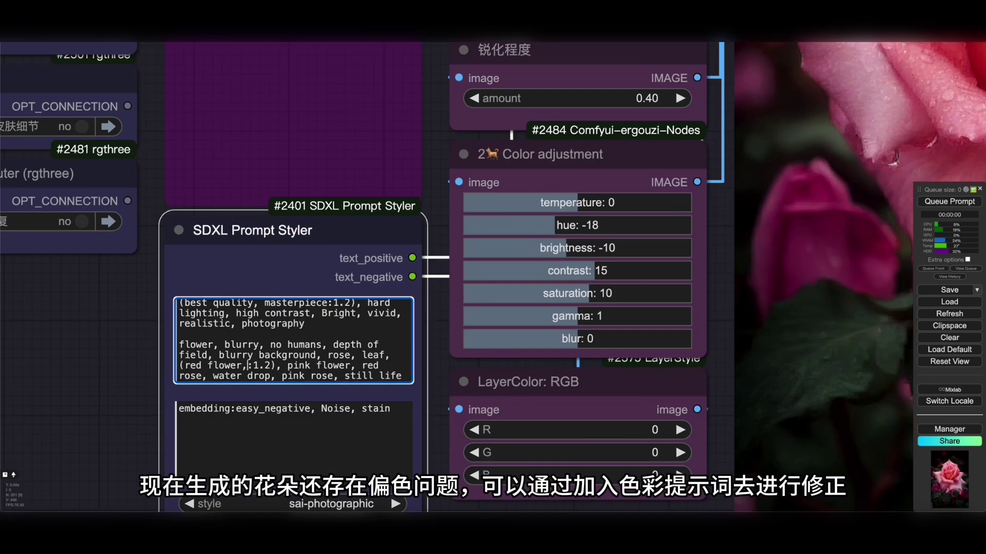
key(BackSpace)
key(Right)
key(Right)
key(Right)
key(Right)
key(Right)
key(Right)
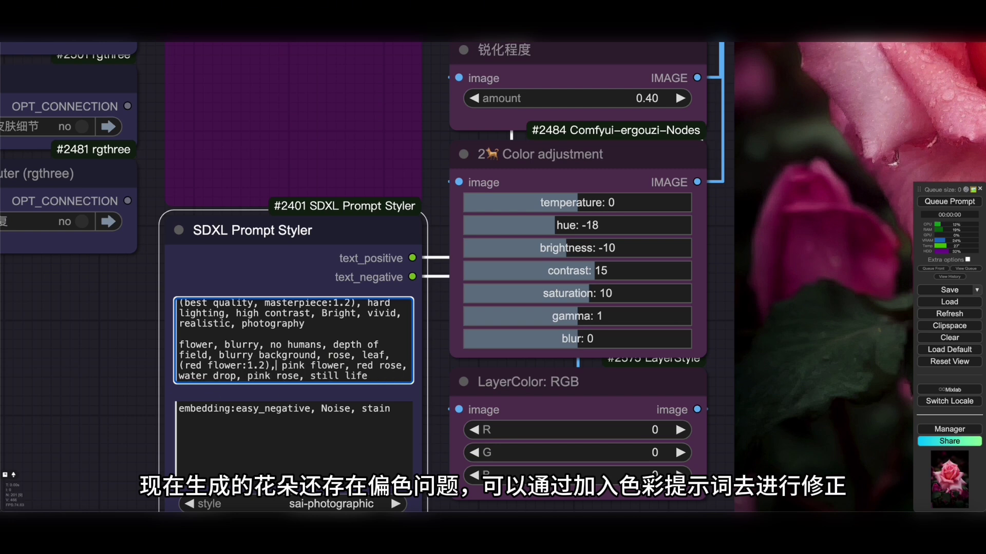
text(blue flower)
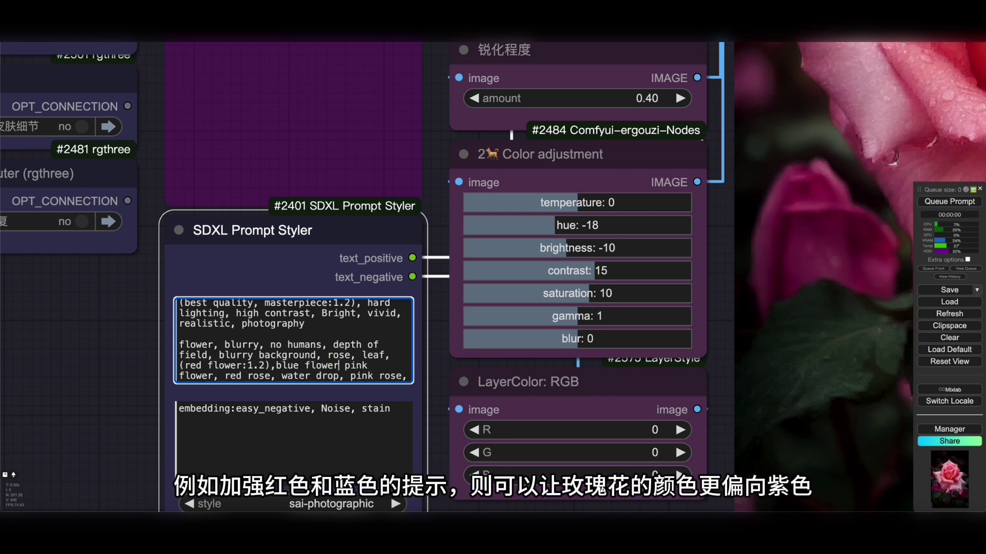
text(,)
key(ctrl+Return)
click(267, 366)
click(154, 351)
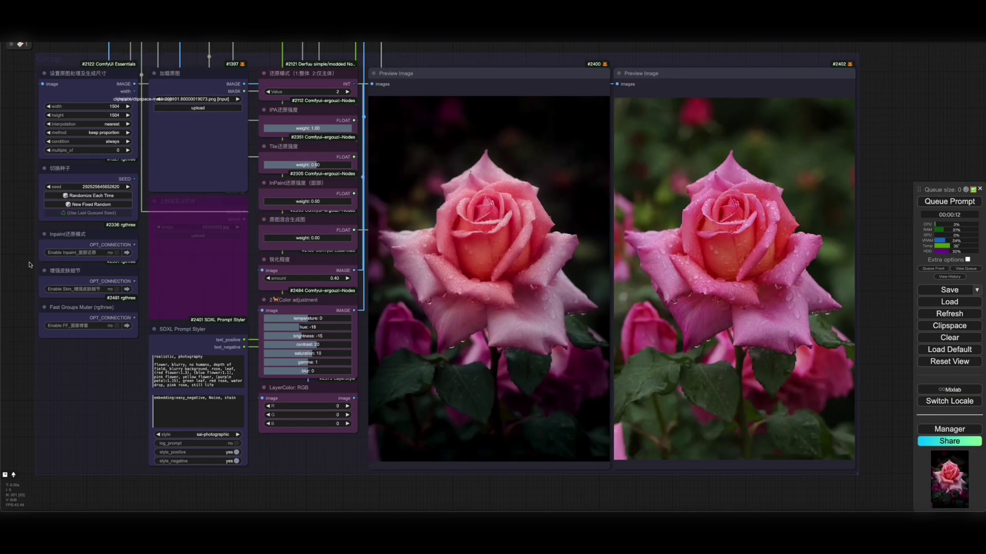
scroll(348, 214, up, 10)
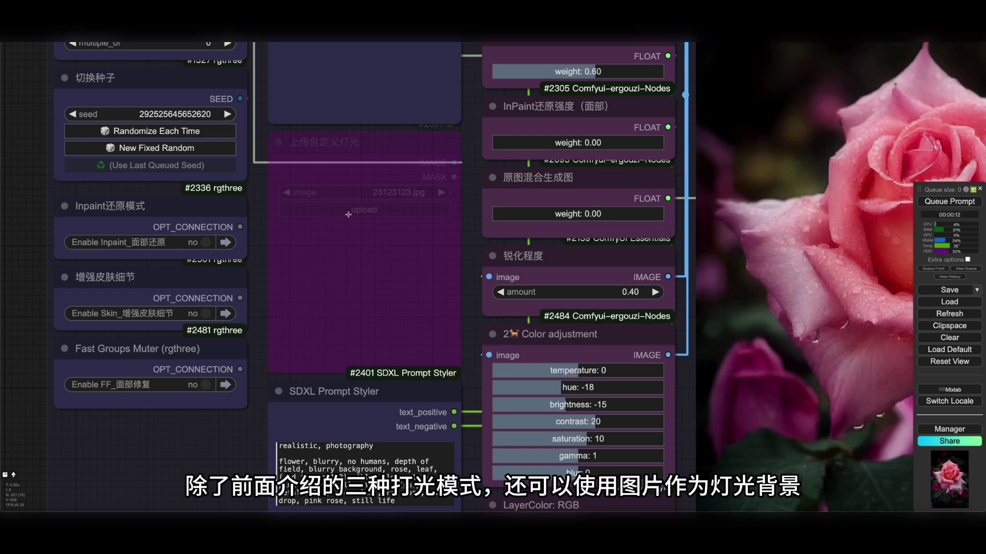
Un-bypass the 上传自定义灯光 custom light node and upload a light image.
right_click(357, 161)
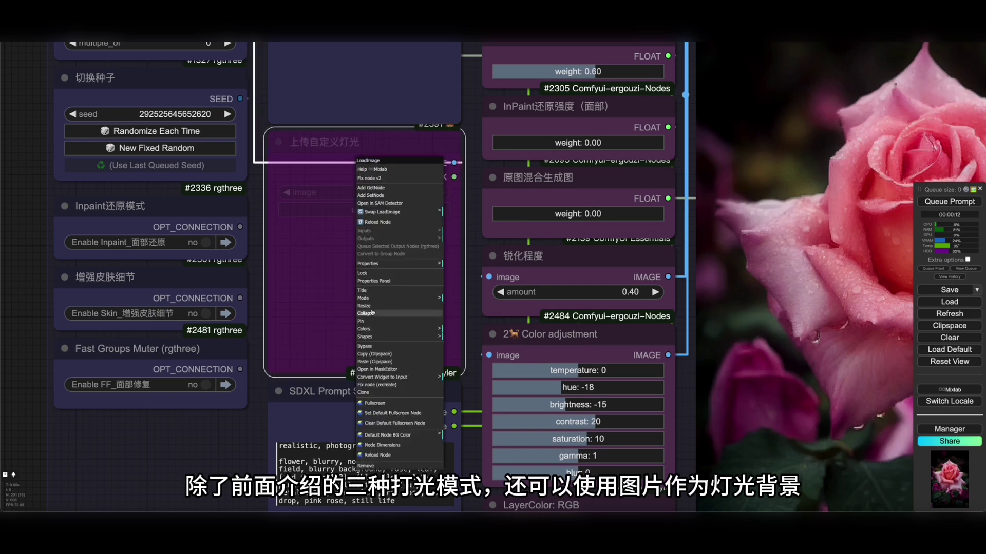
click(365, 347)
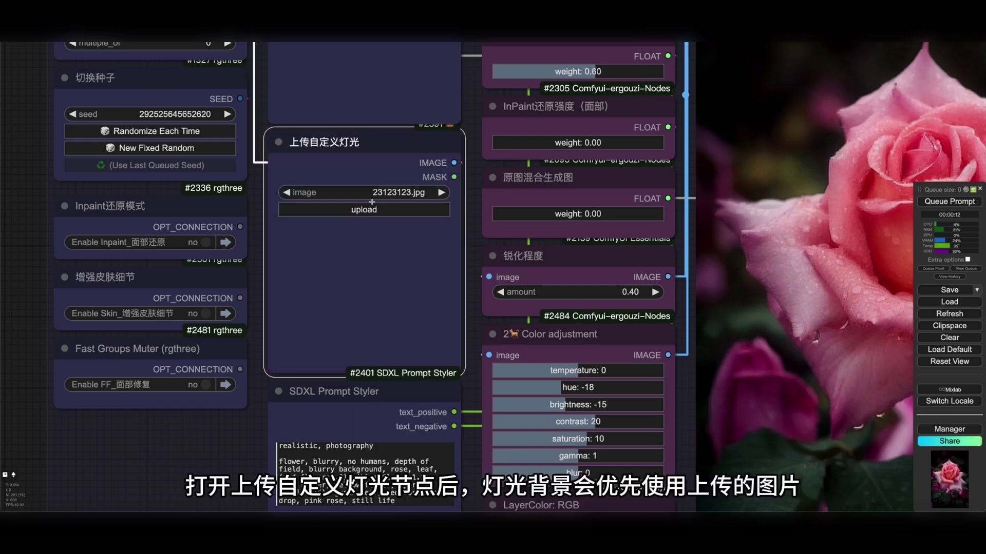
click(363, 209)
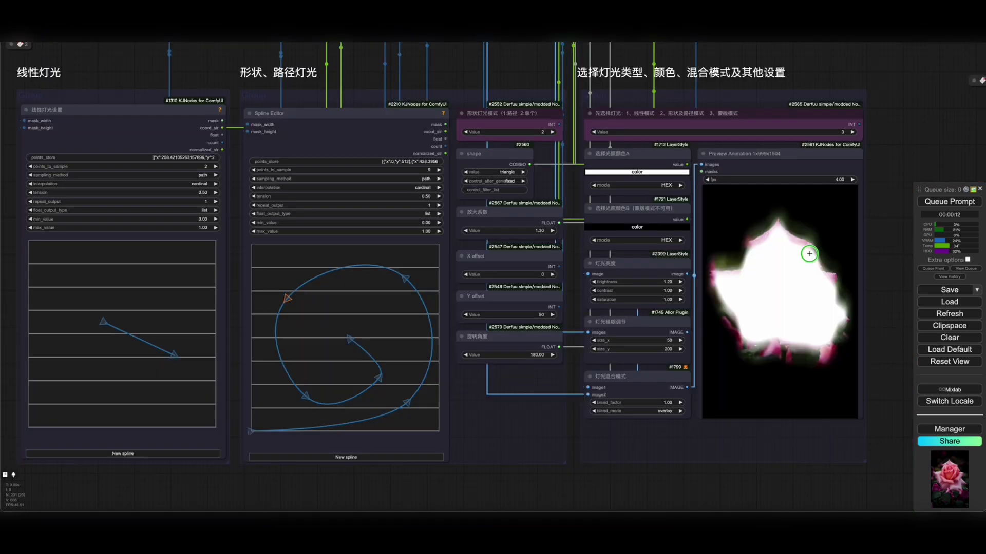
Generate the light preview from the uploaded image and regenerate the rose.
right_click(808, 178)
click(894, 283)
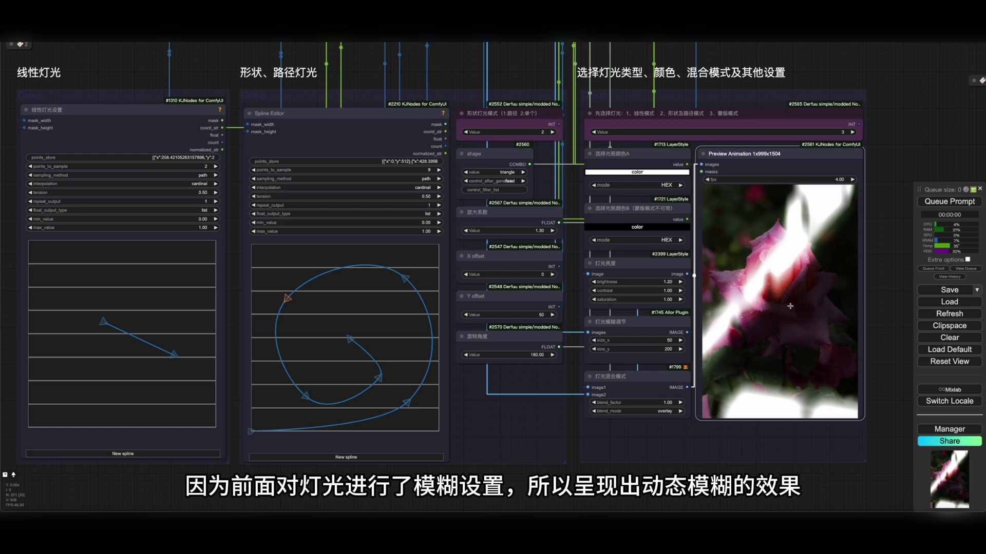
scroll(513, 288, down, 3)
drag(713, 287, 246, 283)
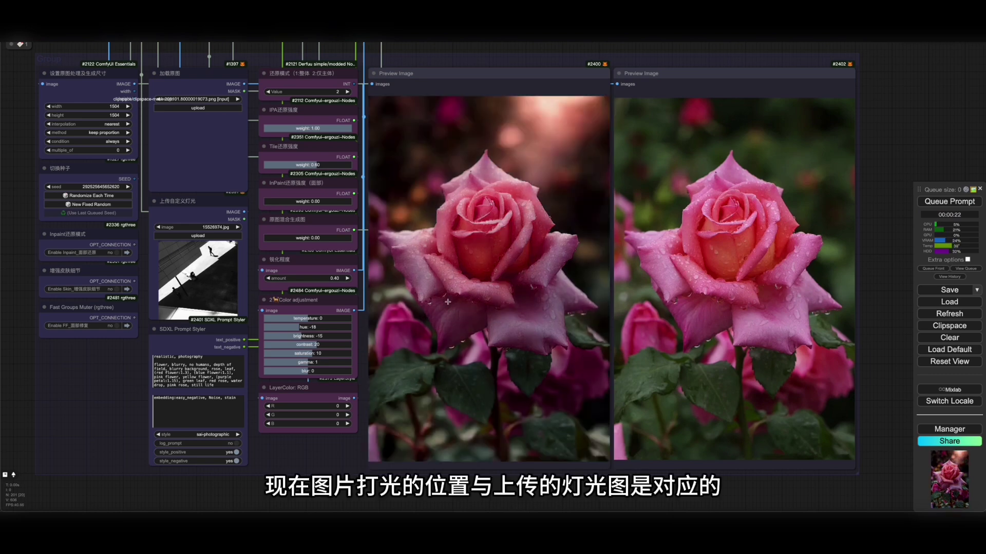
Scroll through the rose and portrait results relit with different light images.
scroll(693, 207, up, 4)
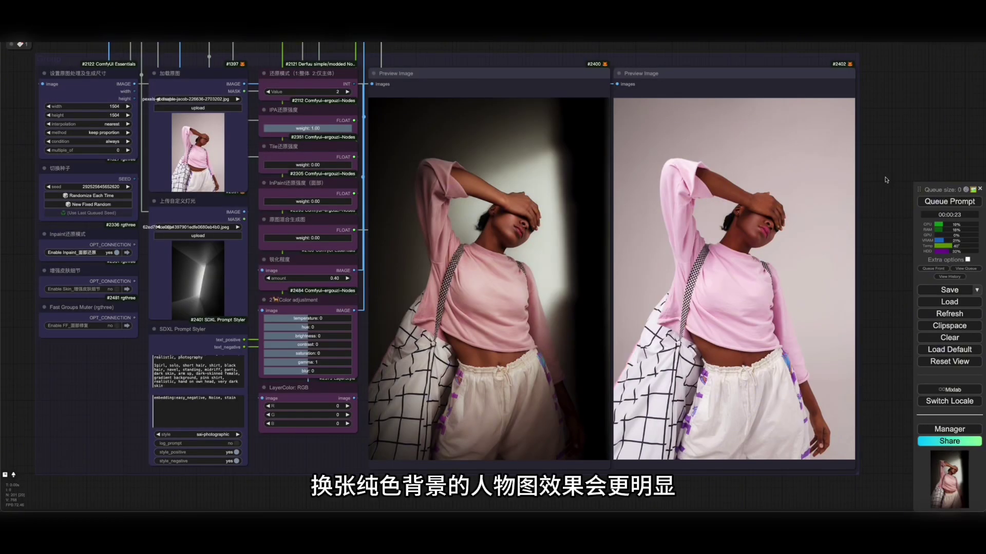
scroll(632, 255, up, 6)
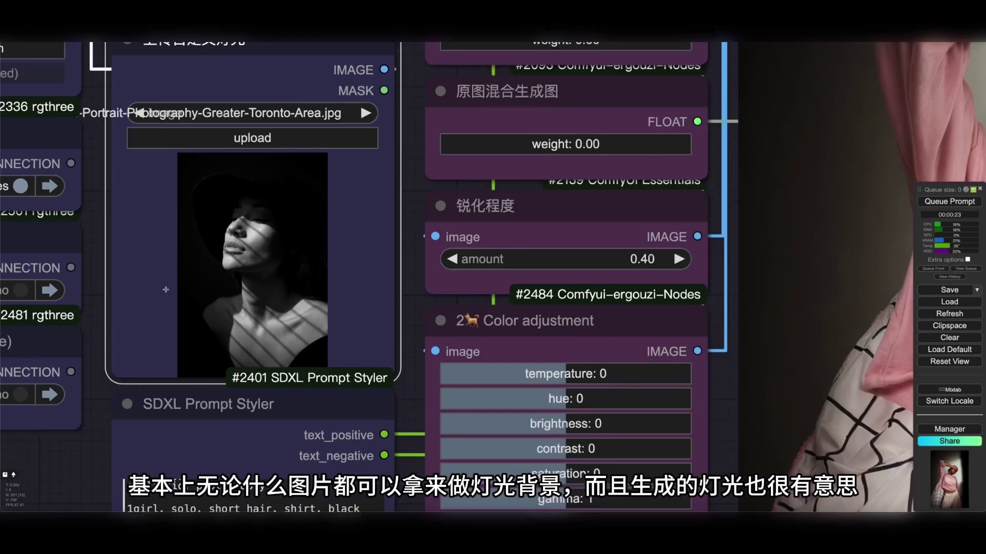
scroll(274, 222, up, 3)
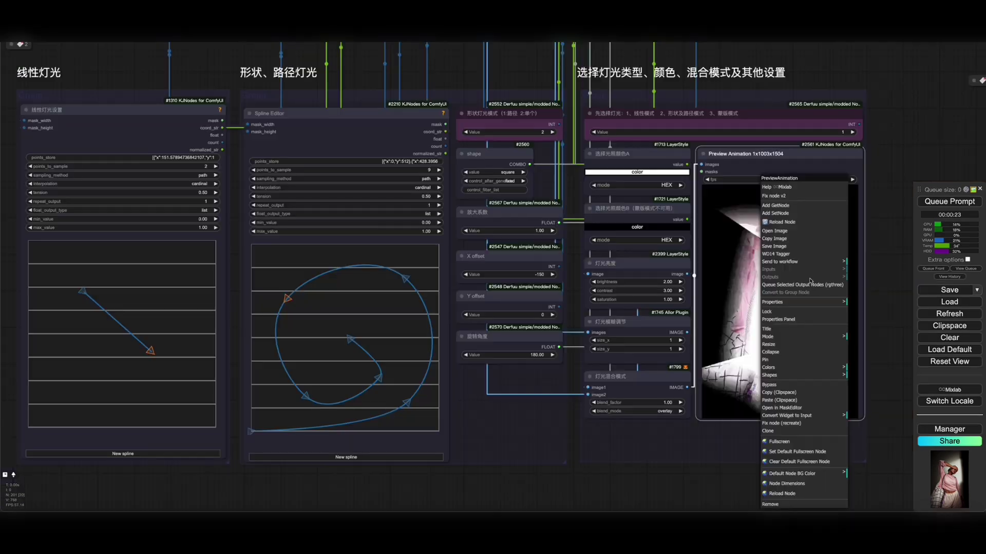
scroll(880, 299, up, 4)
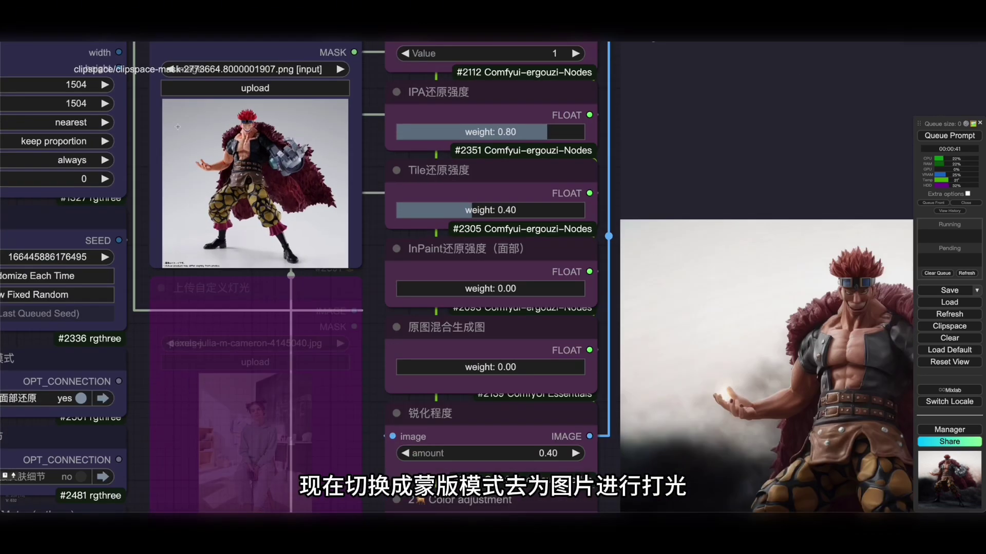
Scribble a rough mask over the action figure in MaskEditor and save it to the node.
right_click(249, 105)
click(275, 354)
mouse_move(697, 89)
mouse_down()
mouse_move(354, 216)
mouse_move(638, 425)
mouse_up()
drag(626, 180, 662, 242)
drag(337, 411, 288, 431)
click(860, 459)
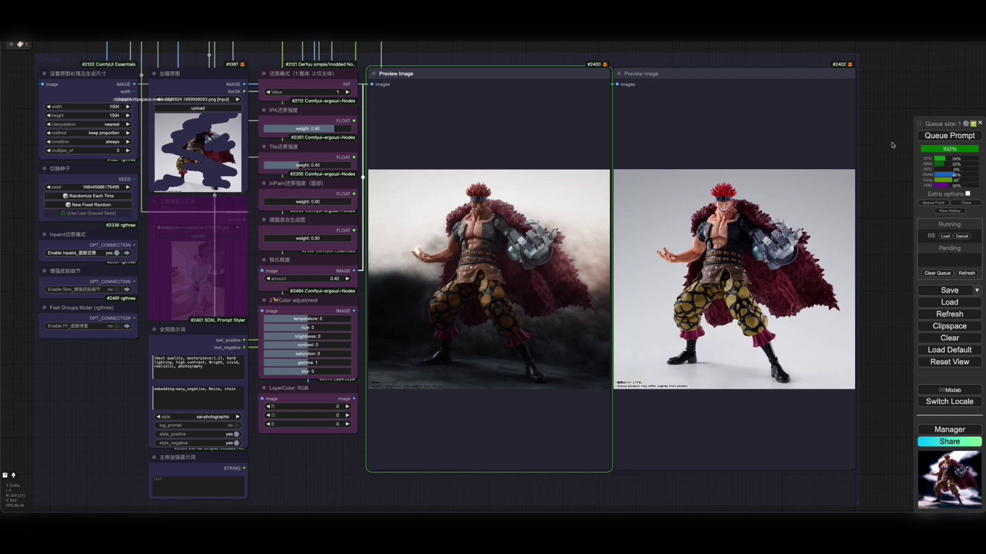
scroll(530, 266, up, 6)
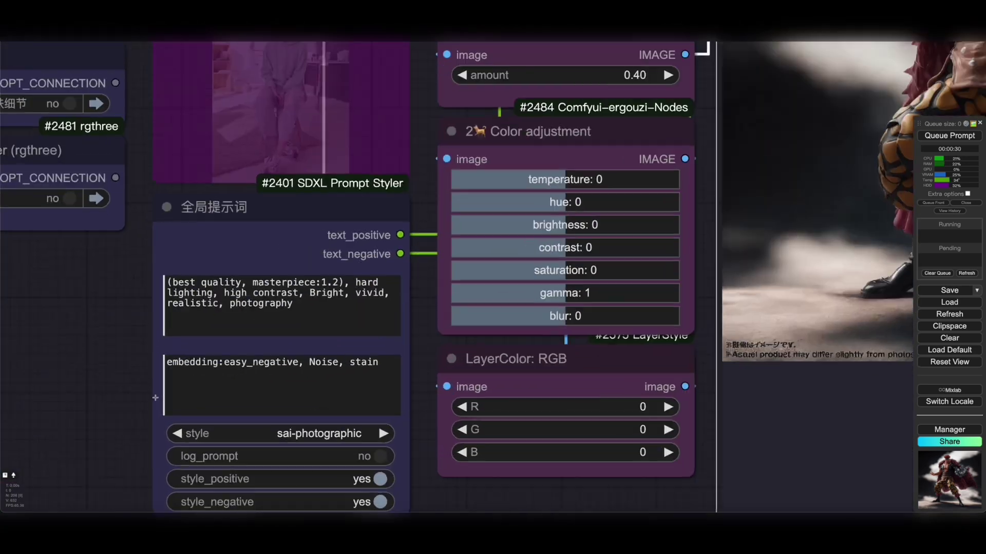
scroll(369, 275, up, 2)
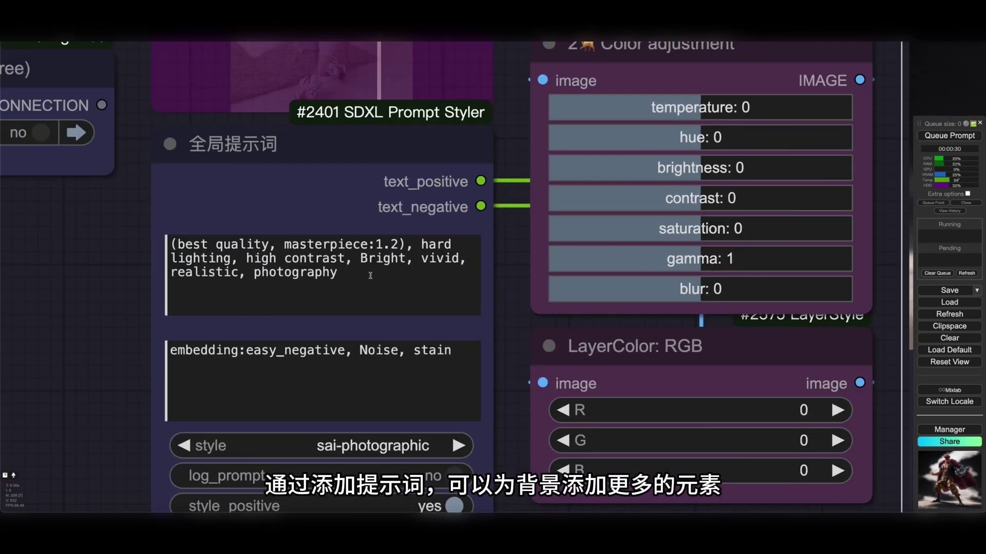
Add 'smoke' on a new line in the global positive prompt, weighted to 1.3.
click(369, 275)
key(Return)
key(Return)
text(smoke)
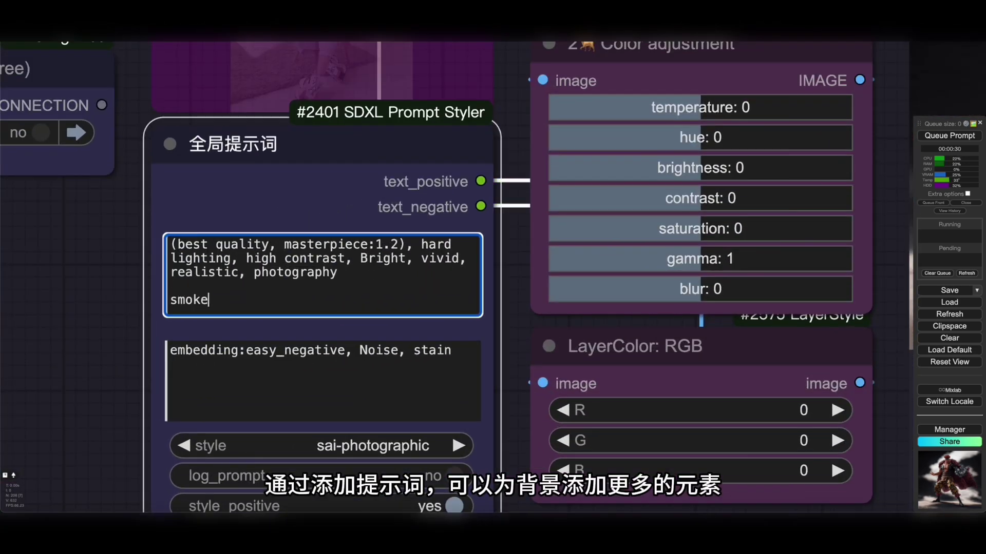
key(shift+Left)
key(shift+Left)
key(shift+Left)
key(shift+Left)
key(shift+Left)
key(ctrl+Up)
key(ctrl+Up)
key(ctrl+Up)
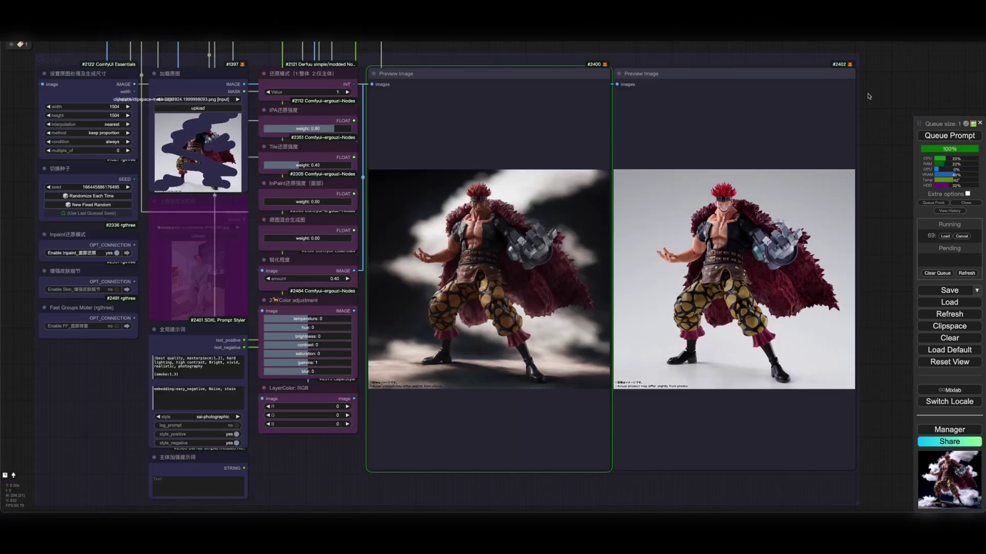
scroll(518, 284, up, 7)
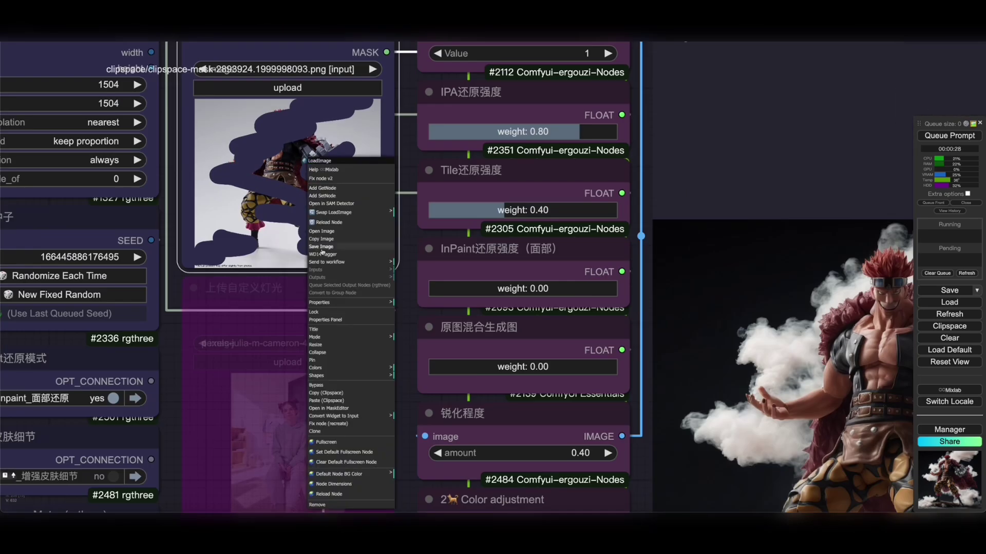
click(374, 152)
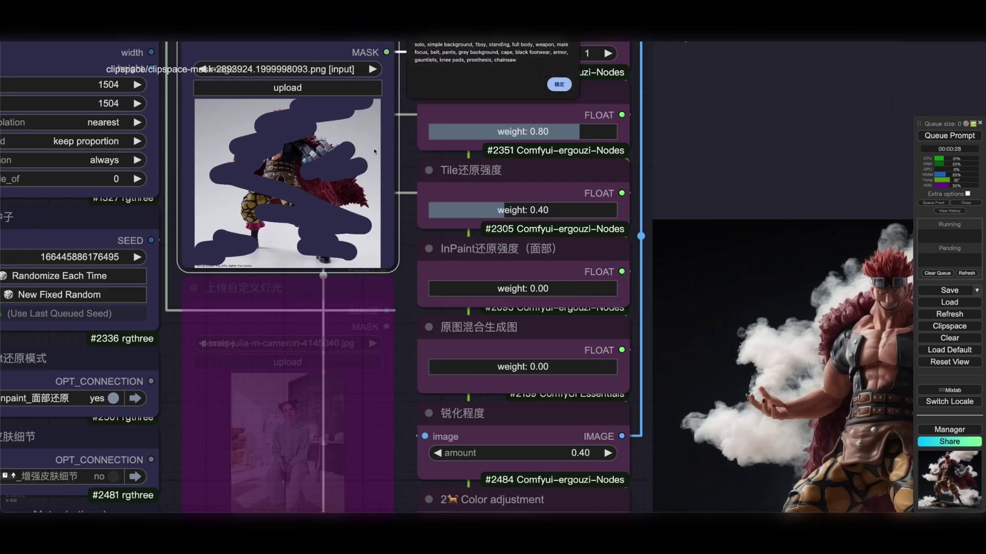
Paste the figure's generated tags into the 主体加强提示词 subject prompt.
click(559, 84)
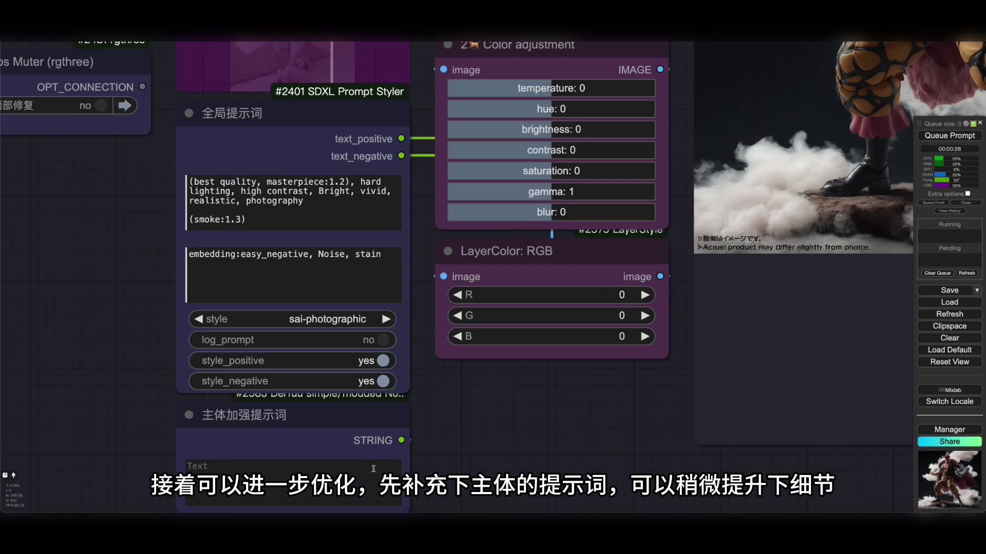
click(279, 426)
text(solo, 1boy, standing, full body, weapon, male focus, belt, pants, grey background, cape, black footwear, armor, gauntlets, knee pads, prosthesis, chainsaw)
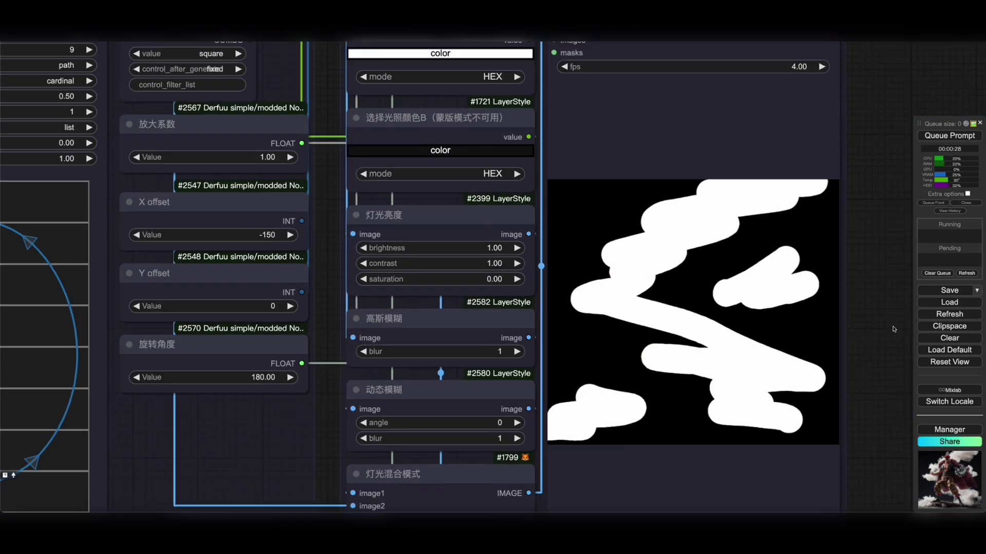
Set the 动态模糊 motion blur to 50 and queue a new generation.
scroll(893, 329, up, 2)
click(355, 461)
text(50)
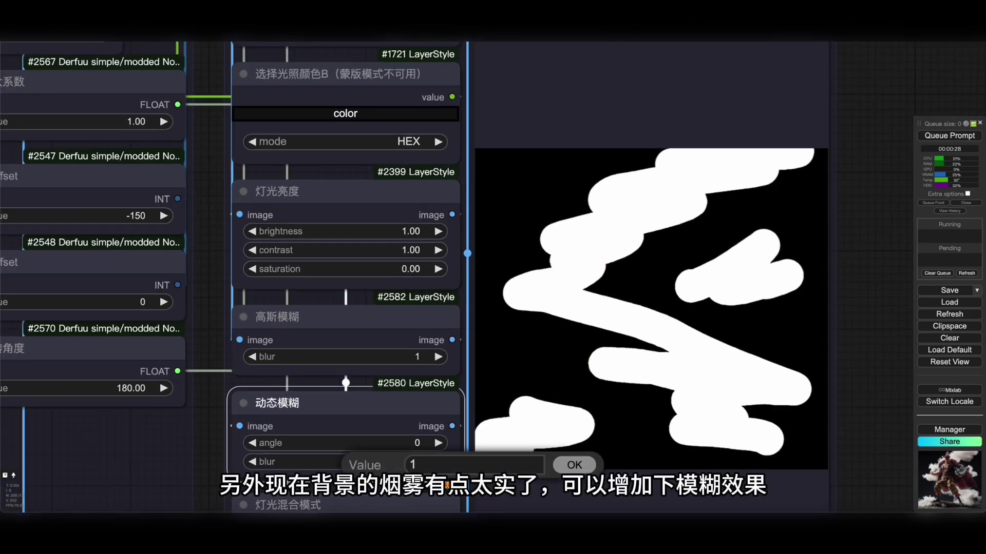
key(Return)
key(ctrl+Return)
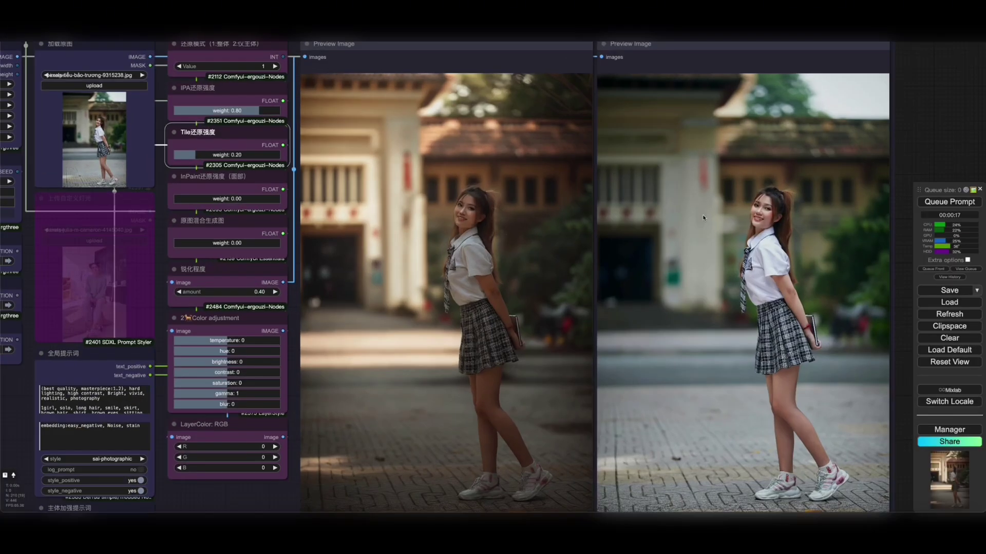
Enable the FF_面部修复 face repair group and queue a new generation.
scroll(779, 215, up, 6)
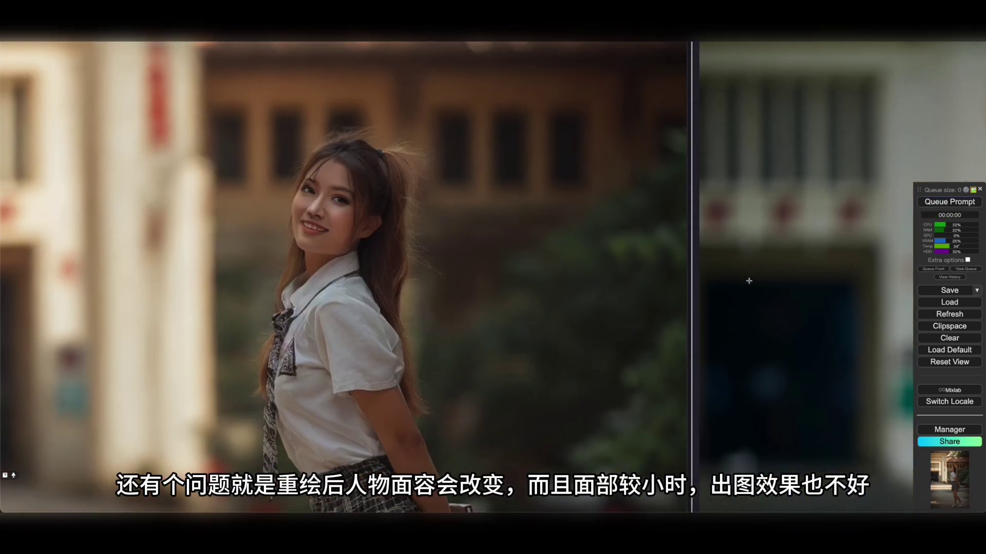
drag(749, 281, 800, 284)
scroll(337, 202, up, 2)
scroll(348, 202, up, 2)
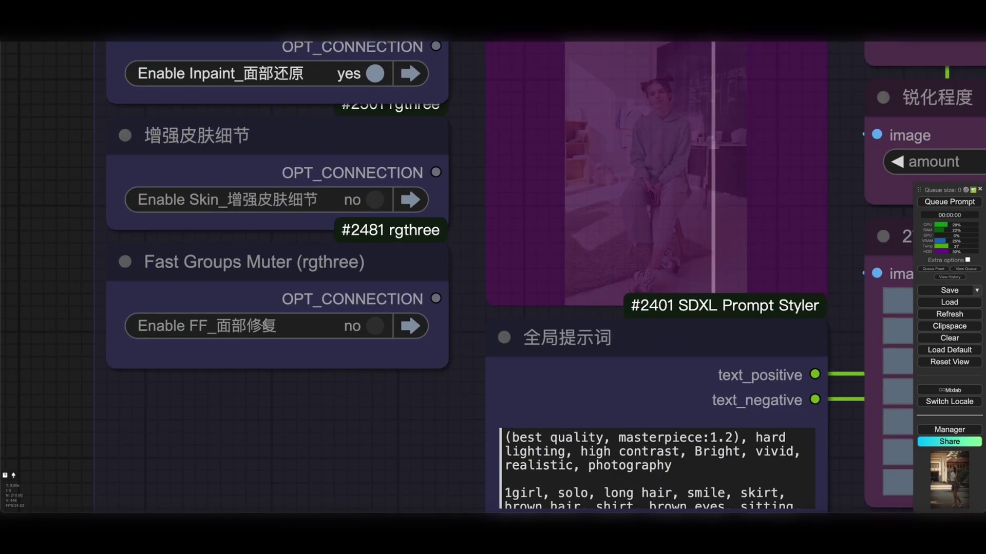
click(377, 326)
click(377, 326)
key(ctrl+Return)
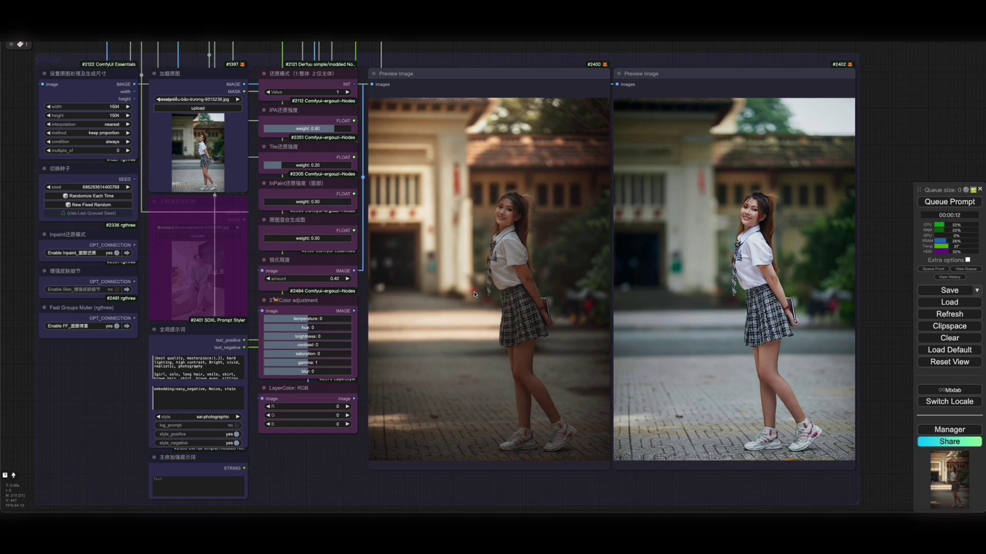
scroll(519, 235, up, 20)
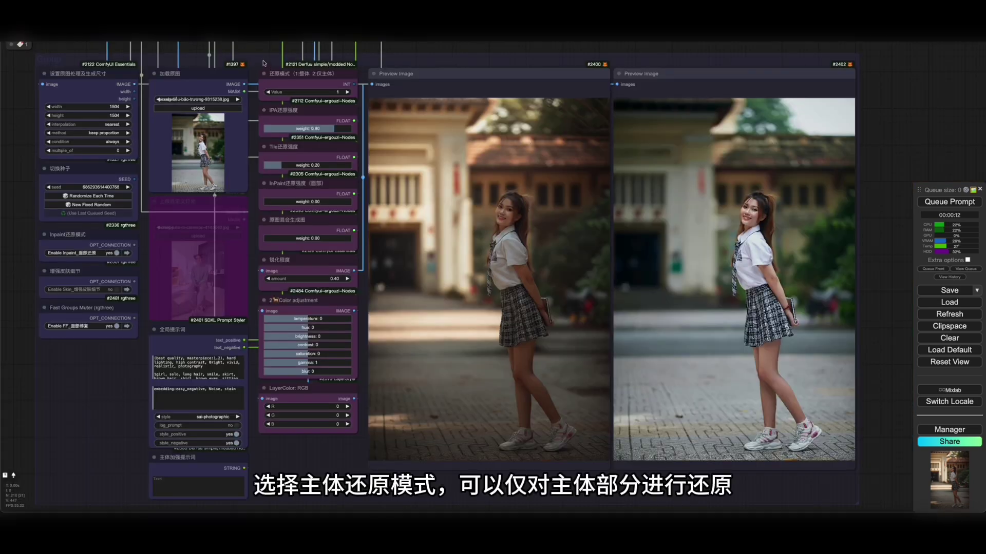
scroll(282, 266, up, 5)
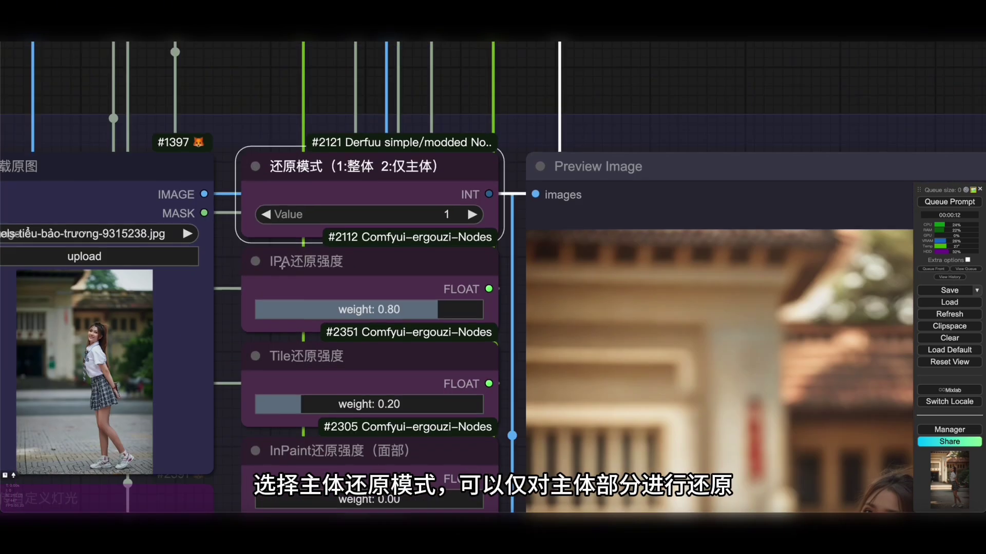
Set 还原模式 to value 2 (subject only) and raise the Tile restore strength to 0.51.
click(472, 214)
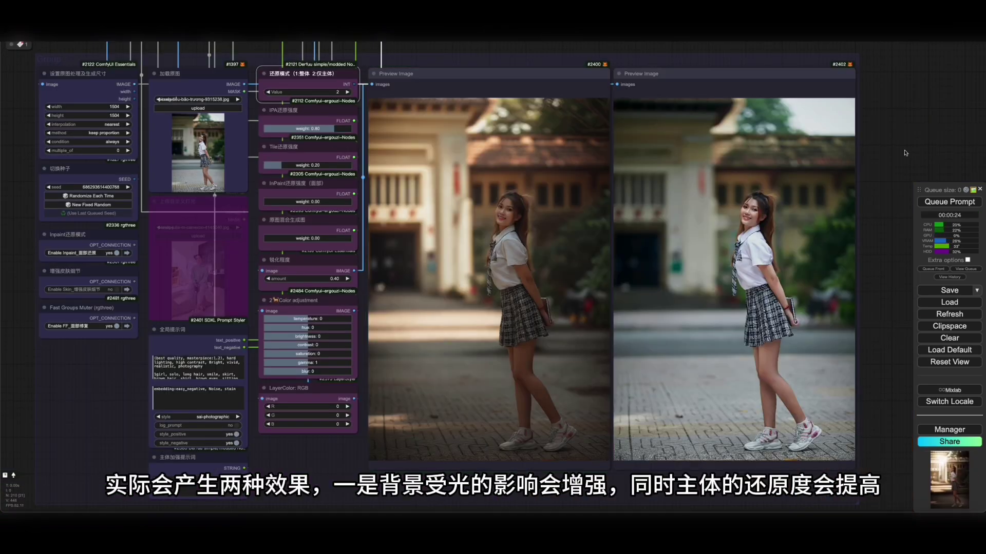
scroll(554, 242, up, 4)
scroll(554, 242, up, 2)
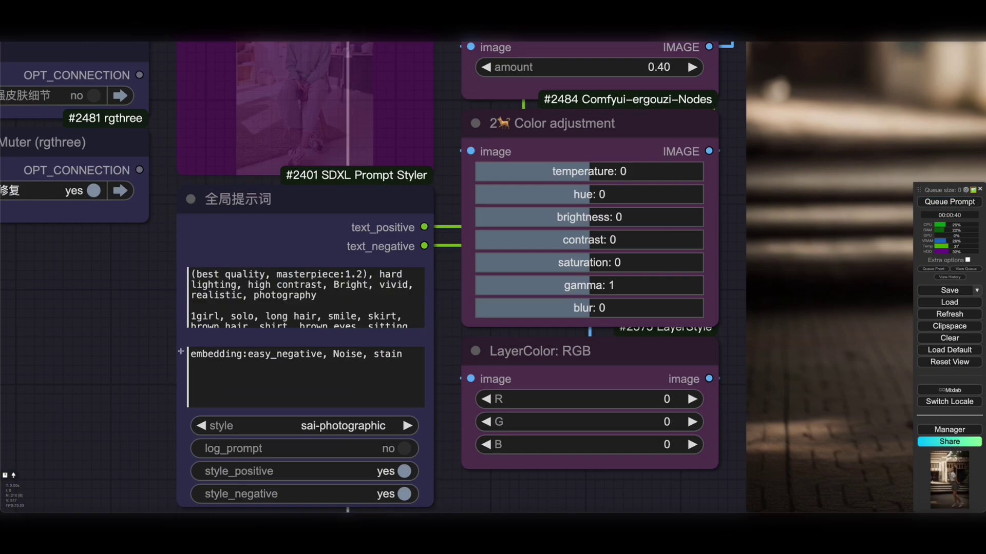
click(232, 296)
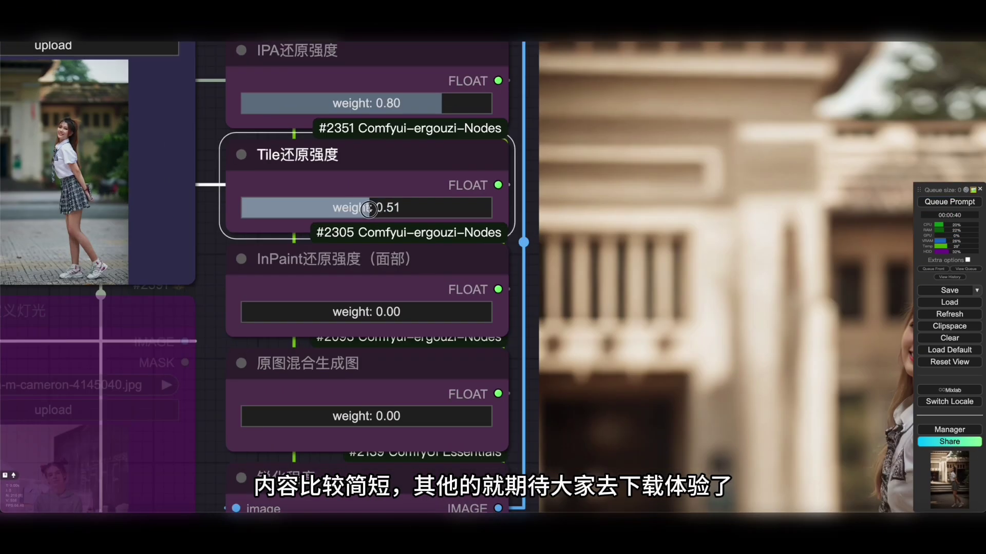